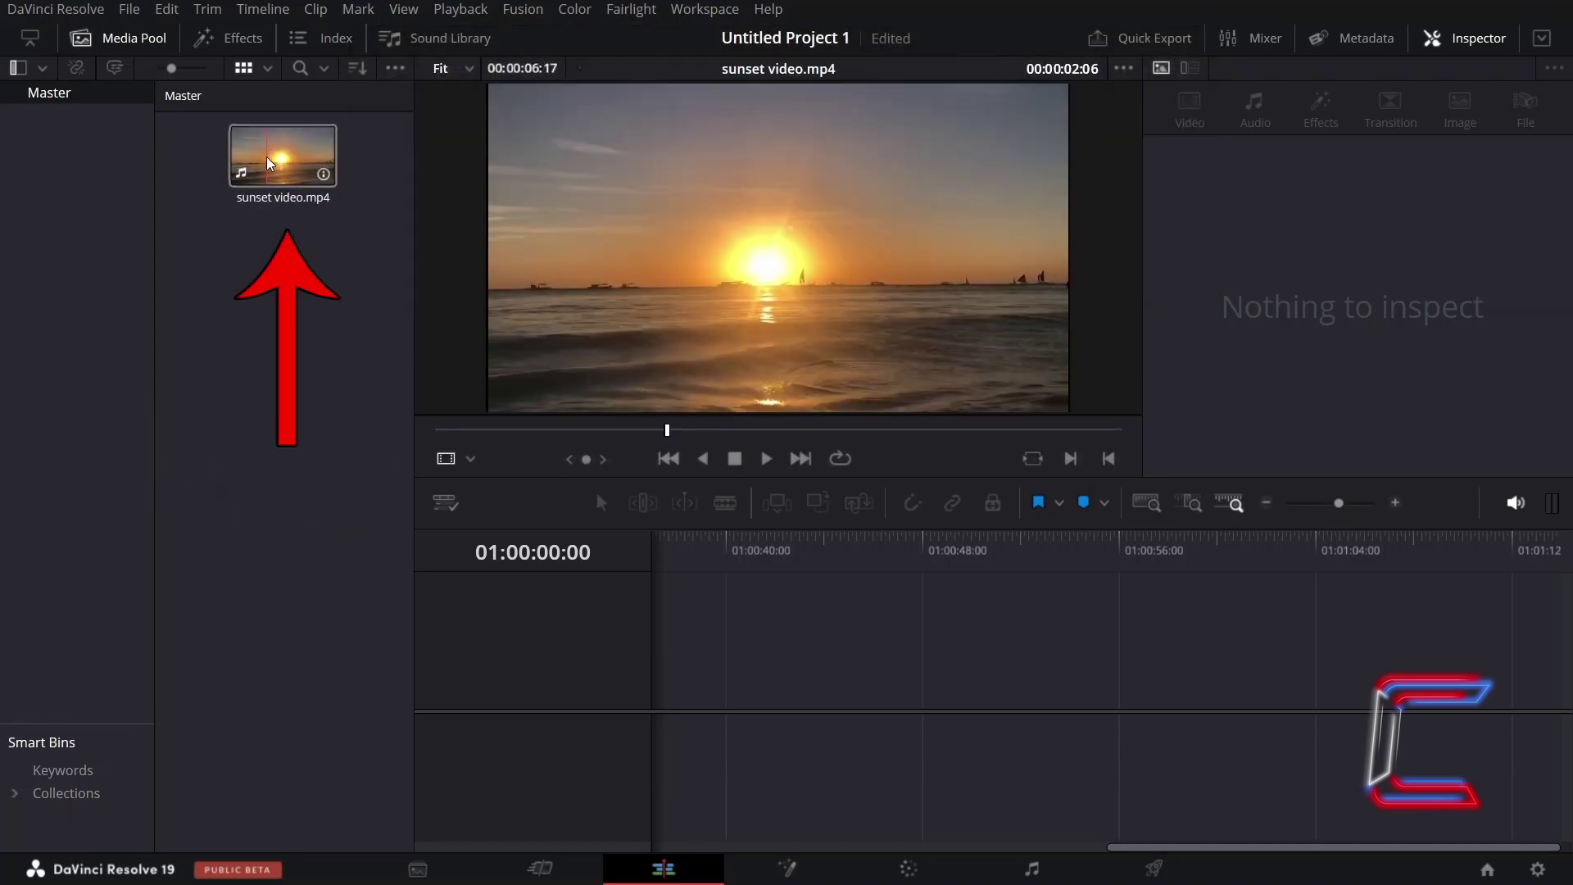
- Drop sunset video.mp4 onto a new Timeline 1 and move the playhead to the clip's end
{"action": "left_click_drag", "start_coordinate": [282, 193], "coordinate": [667, 685]}
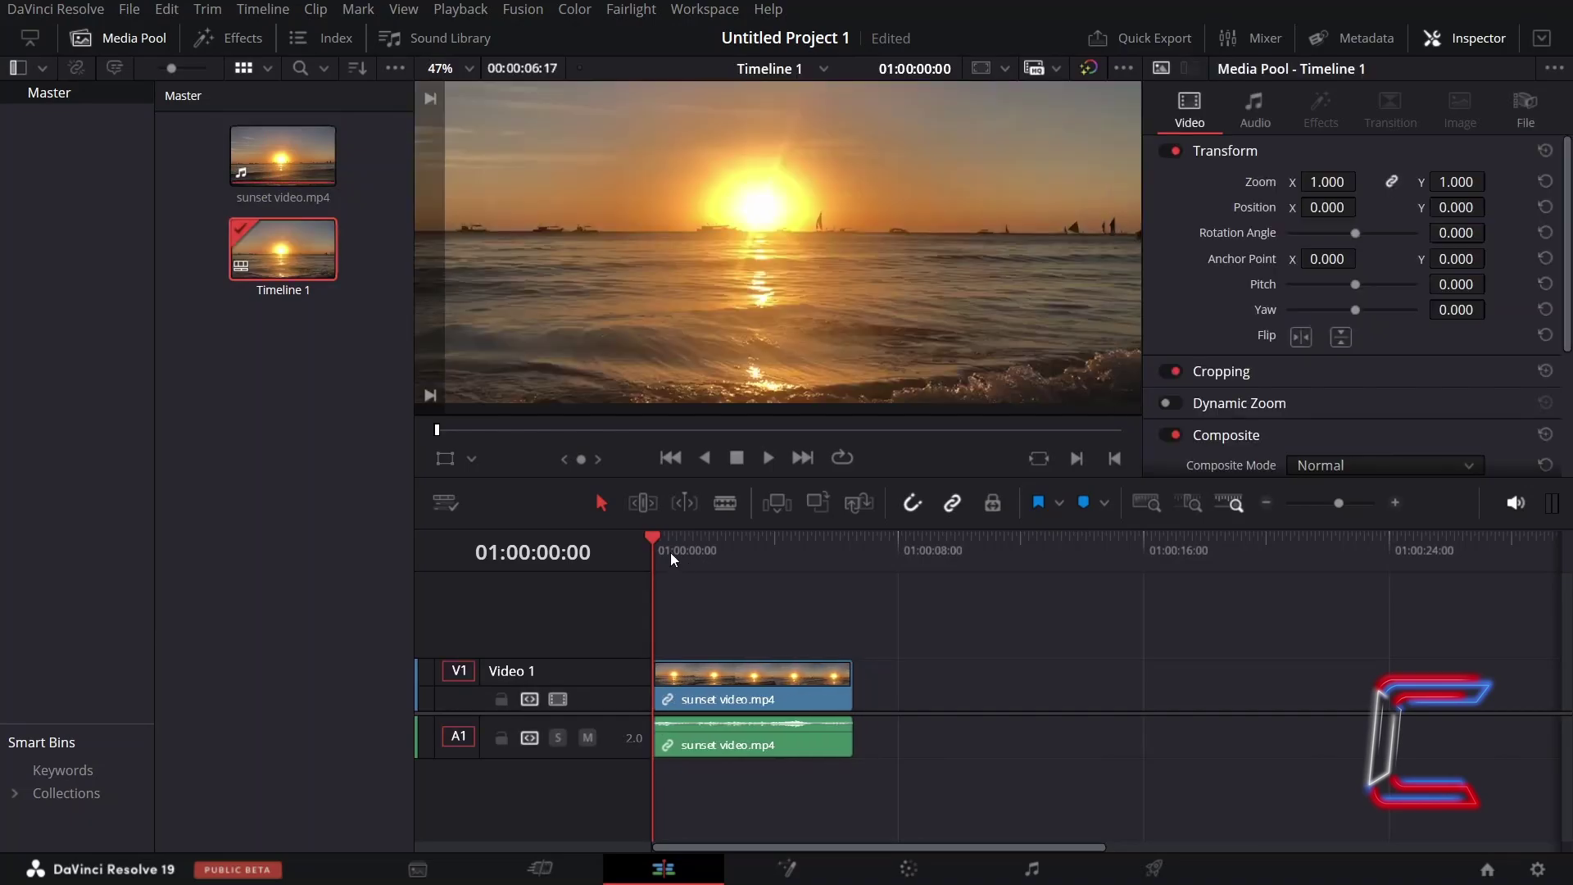
{"action": "left_click_drag", "start_coordinate": [667, 549], "coordinate": [852, 562]}
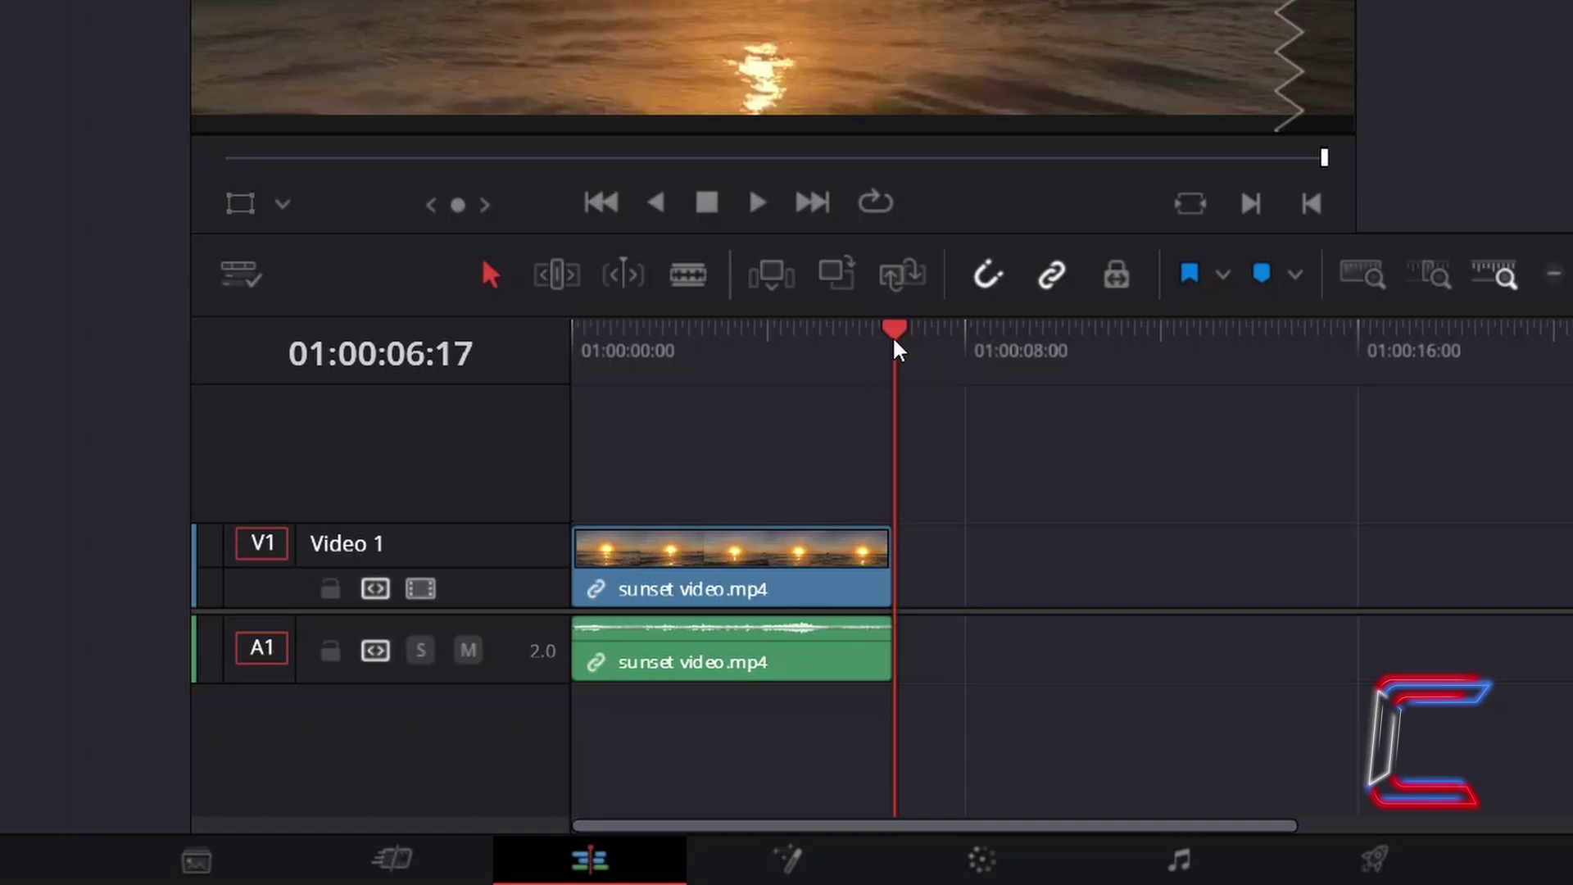
- Mark an in point at 01:00:00:00 and an out point at 01:00:03:00
{"action": "left_click", "coordinate": [567, 326]}
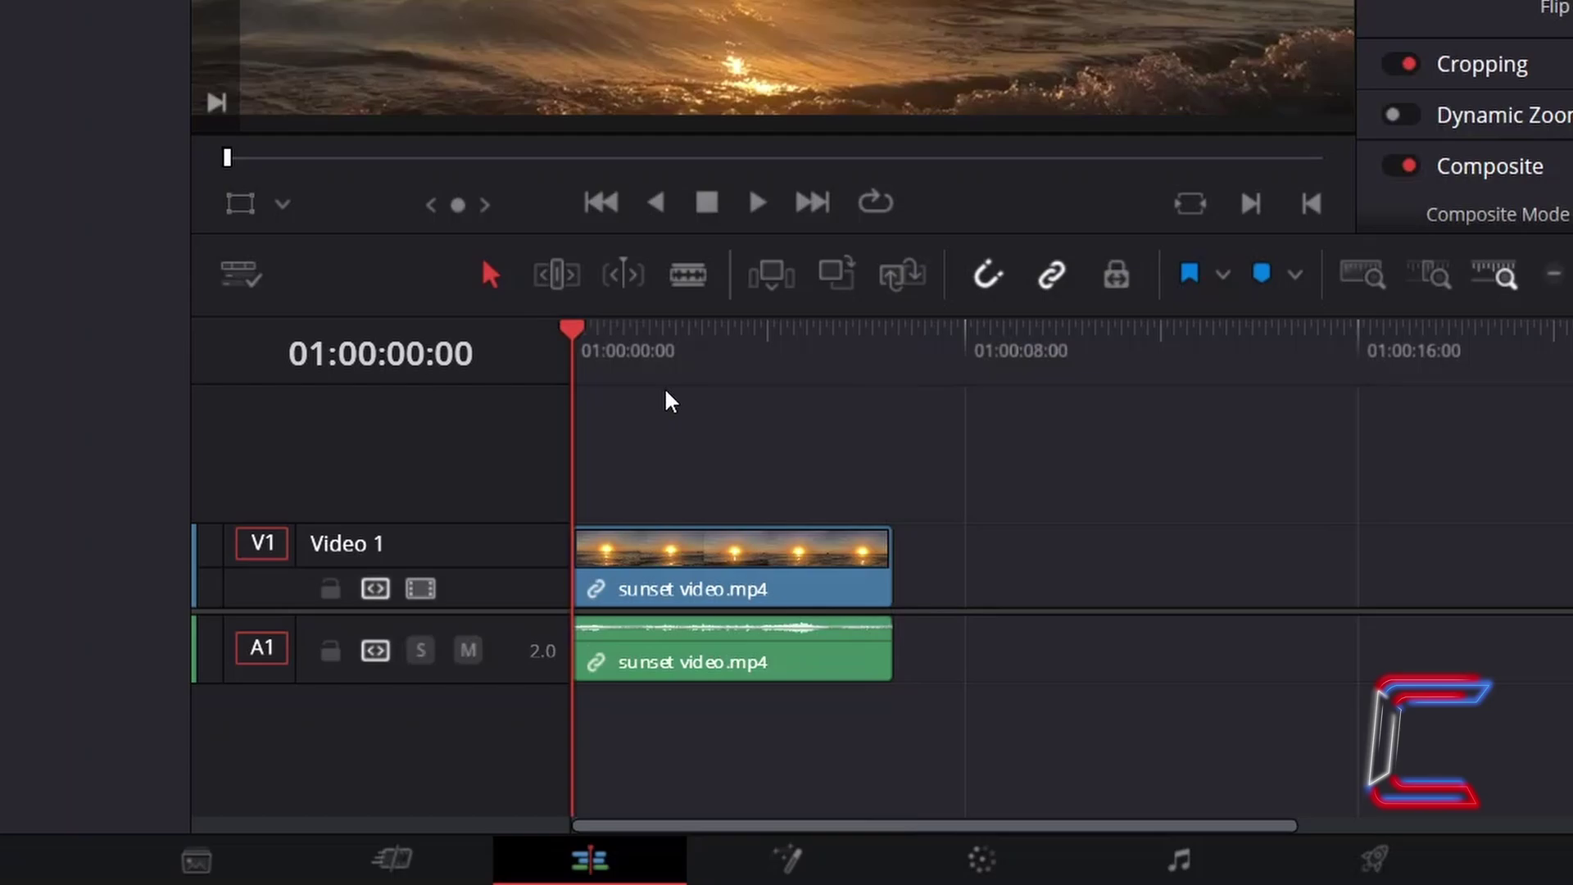
{"action": "key", "text": "i"}
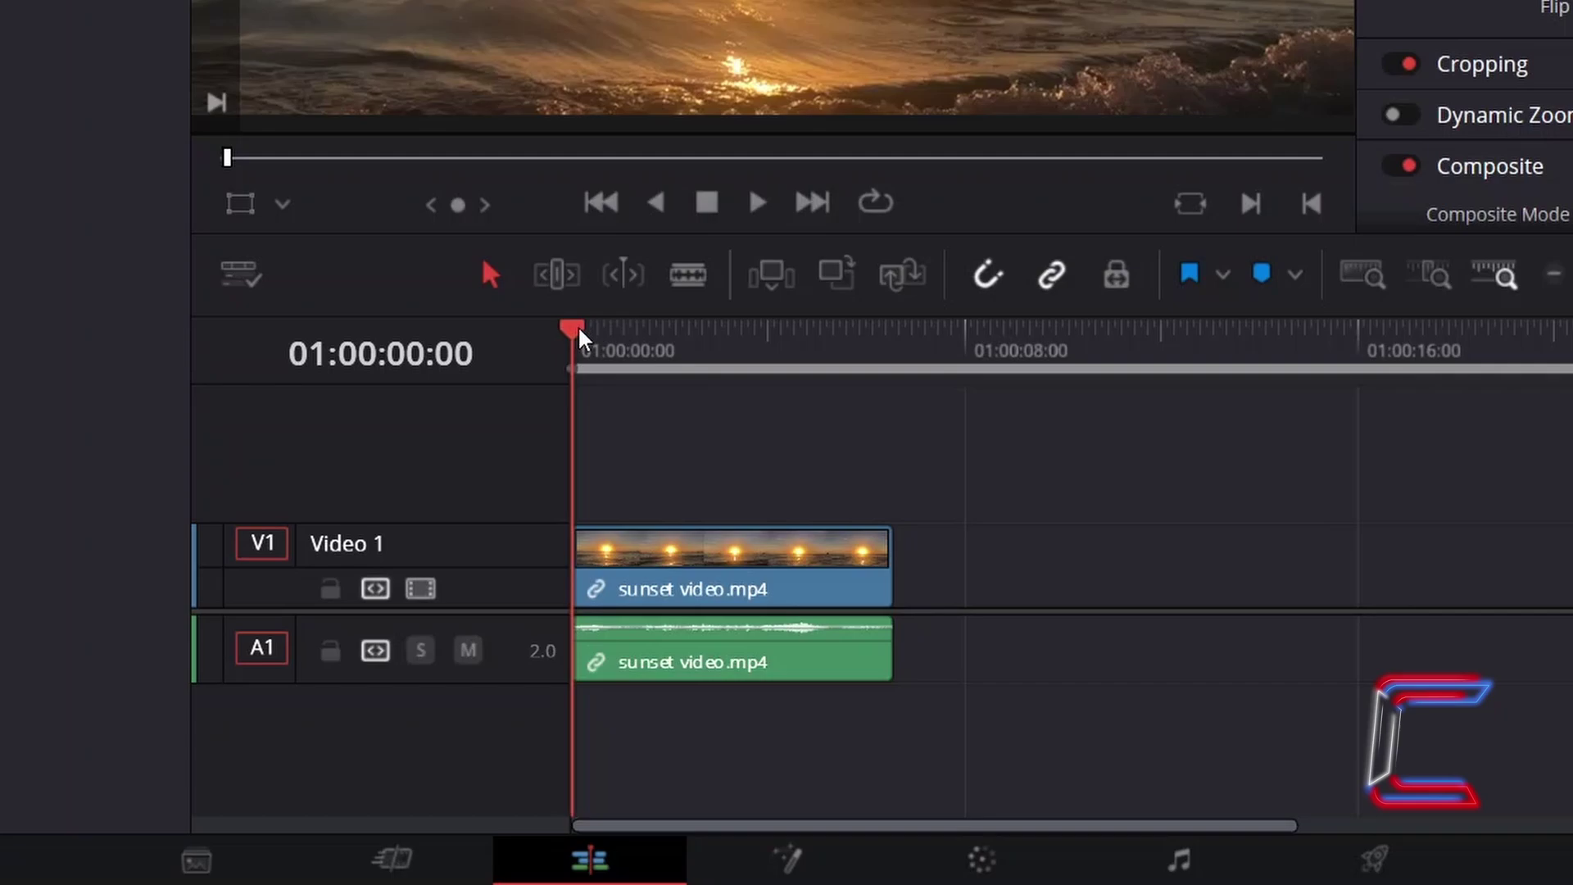
{"action": "left_click_drag", "start_coordinate": [580, 327], "coordinate": [720, 370]}
{"action": "key", "text": "o"}
{"action": "key", "text": "o"}
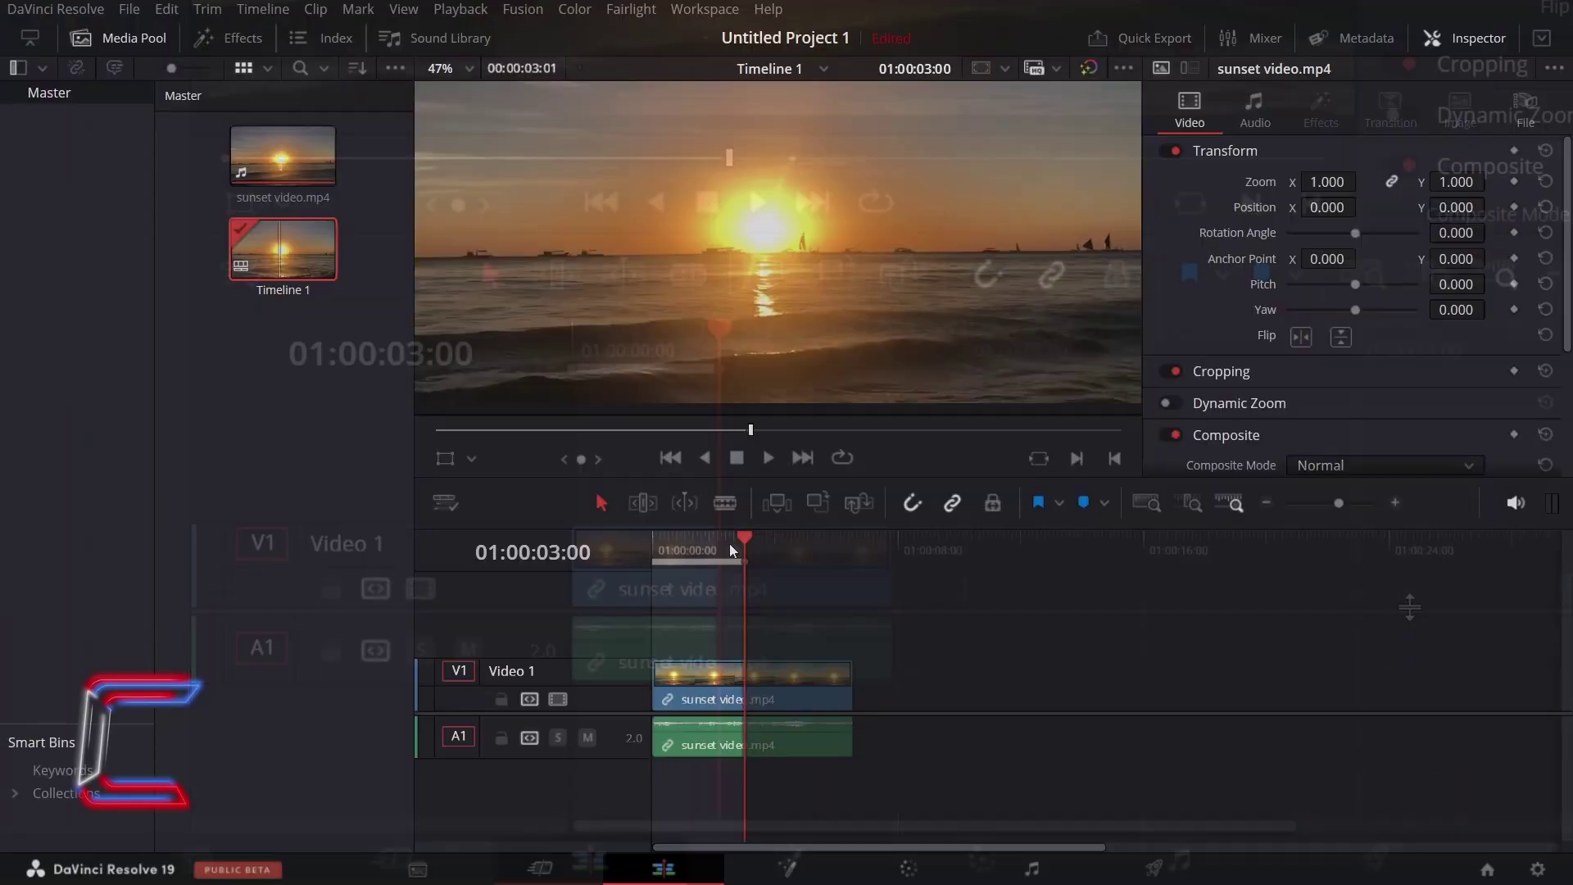
{"action": "key", "text": "alt+x"}
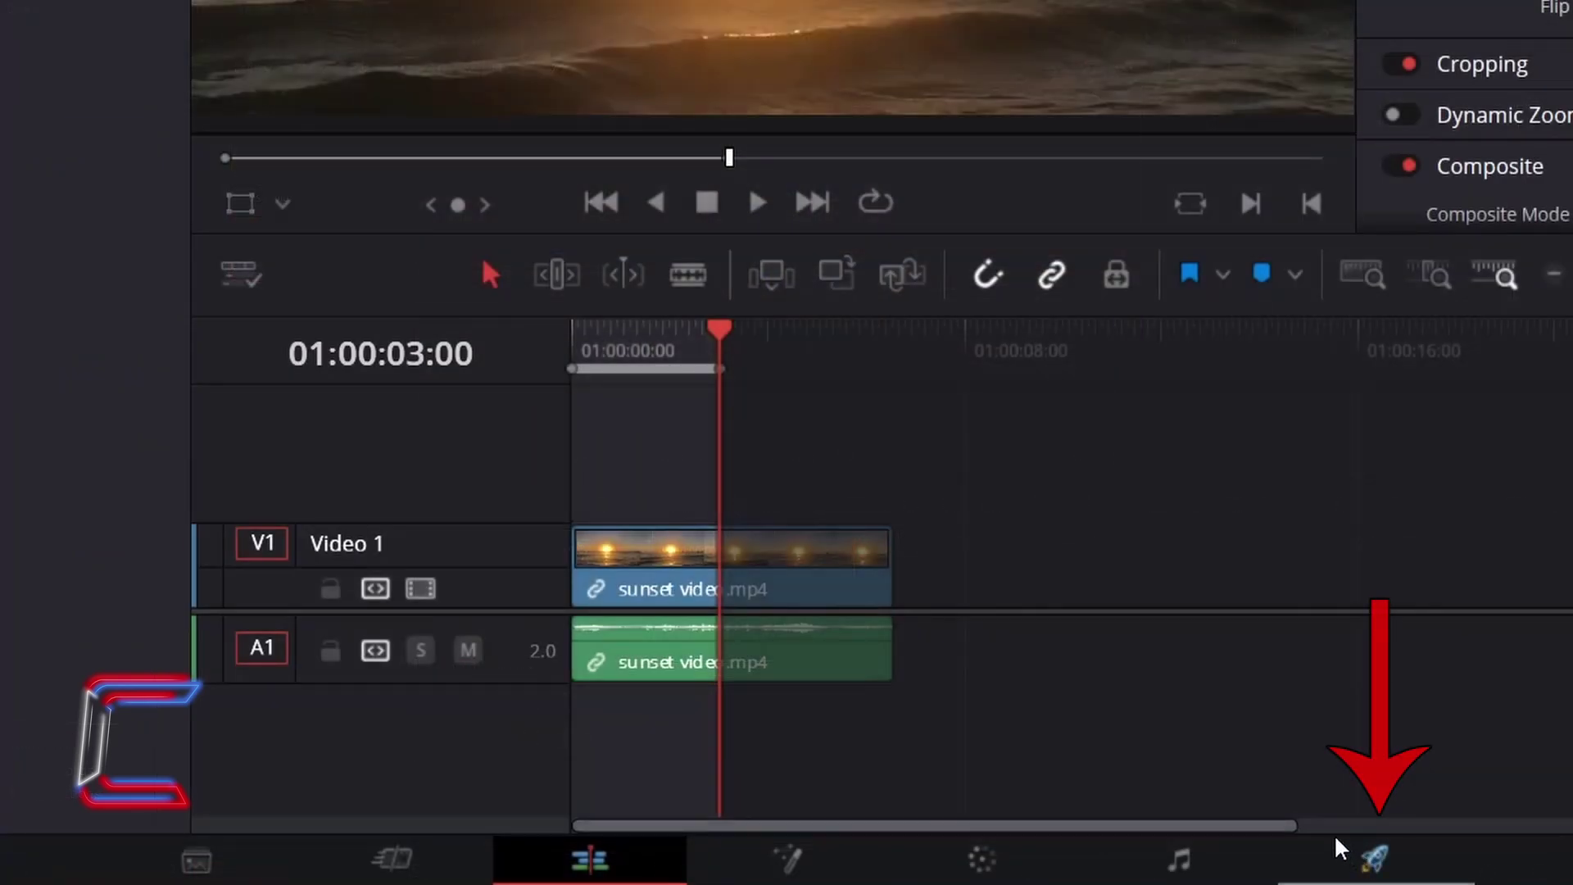
- On the Deliver page, set Format to GIF (Animated GIF codec), keeping 1920 x 1080 HD resolution
{"action": "left_click", "coordinate": [1131, 860]}
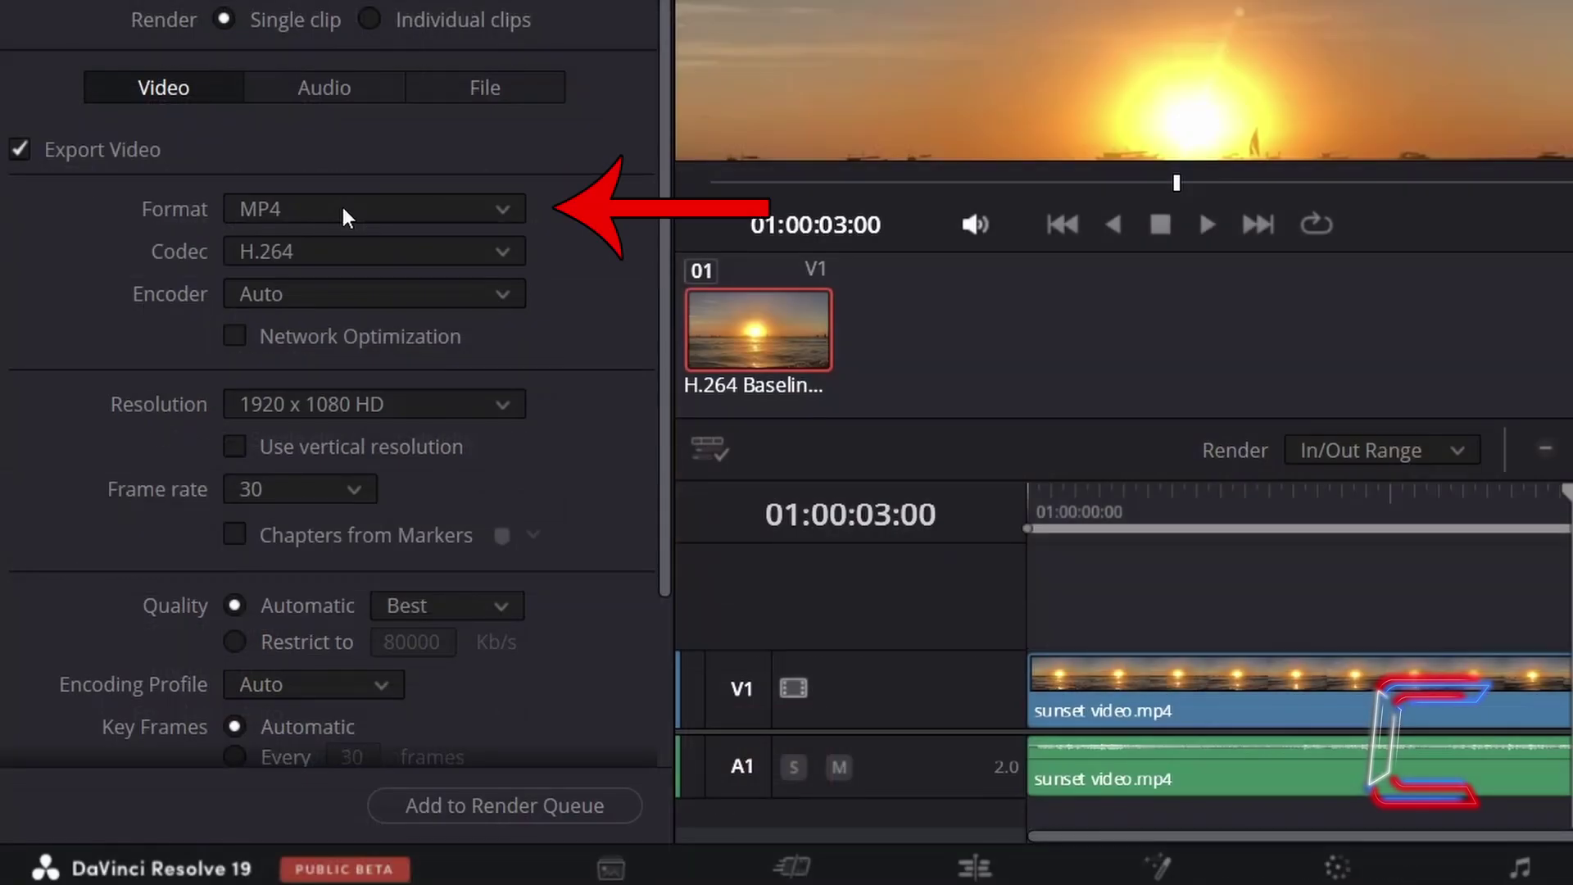
{"action": "left_click", "coordinate": [342, 209]}
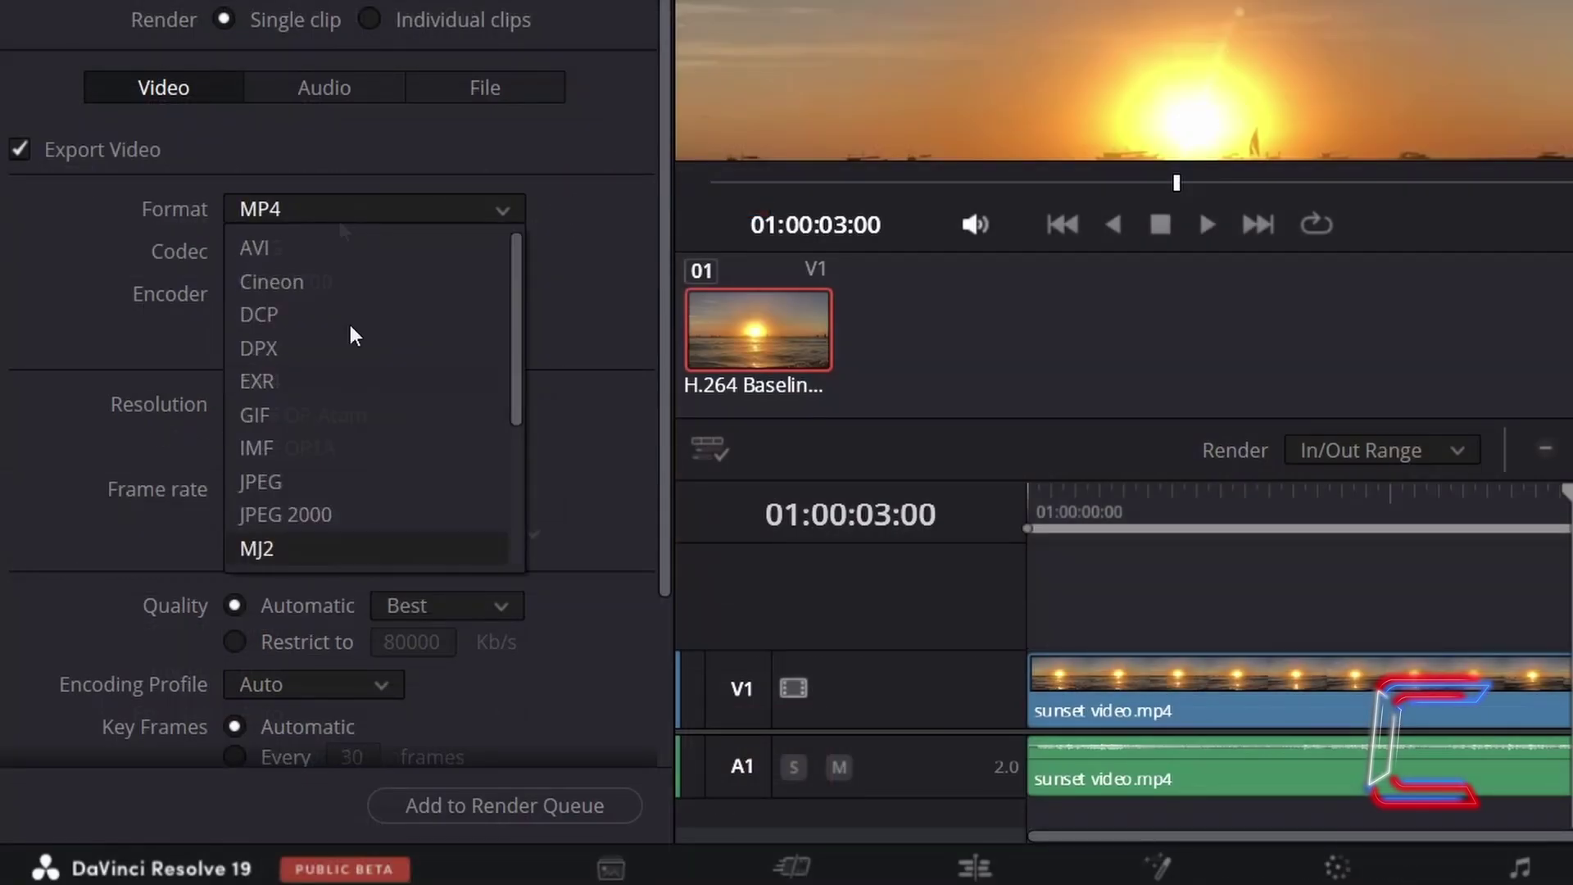
{"action": "left_click", "coordinate": [330, 414]}
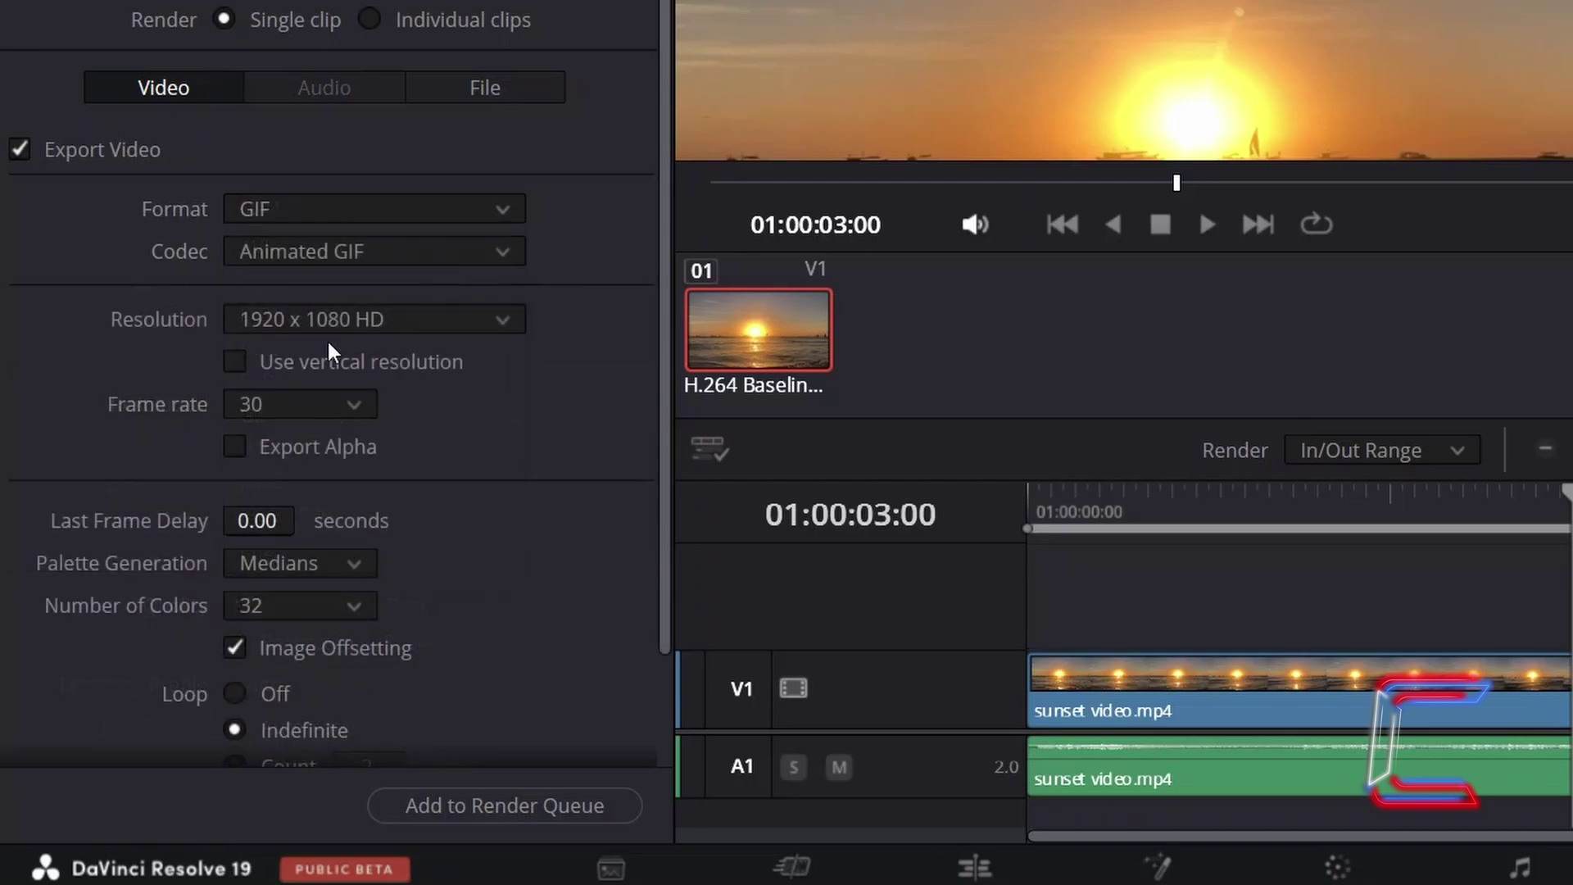
{"action": "left_click", "coordinate": [507, 321]}
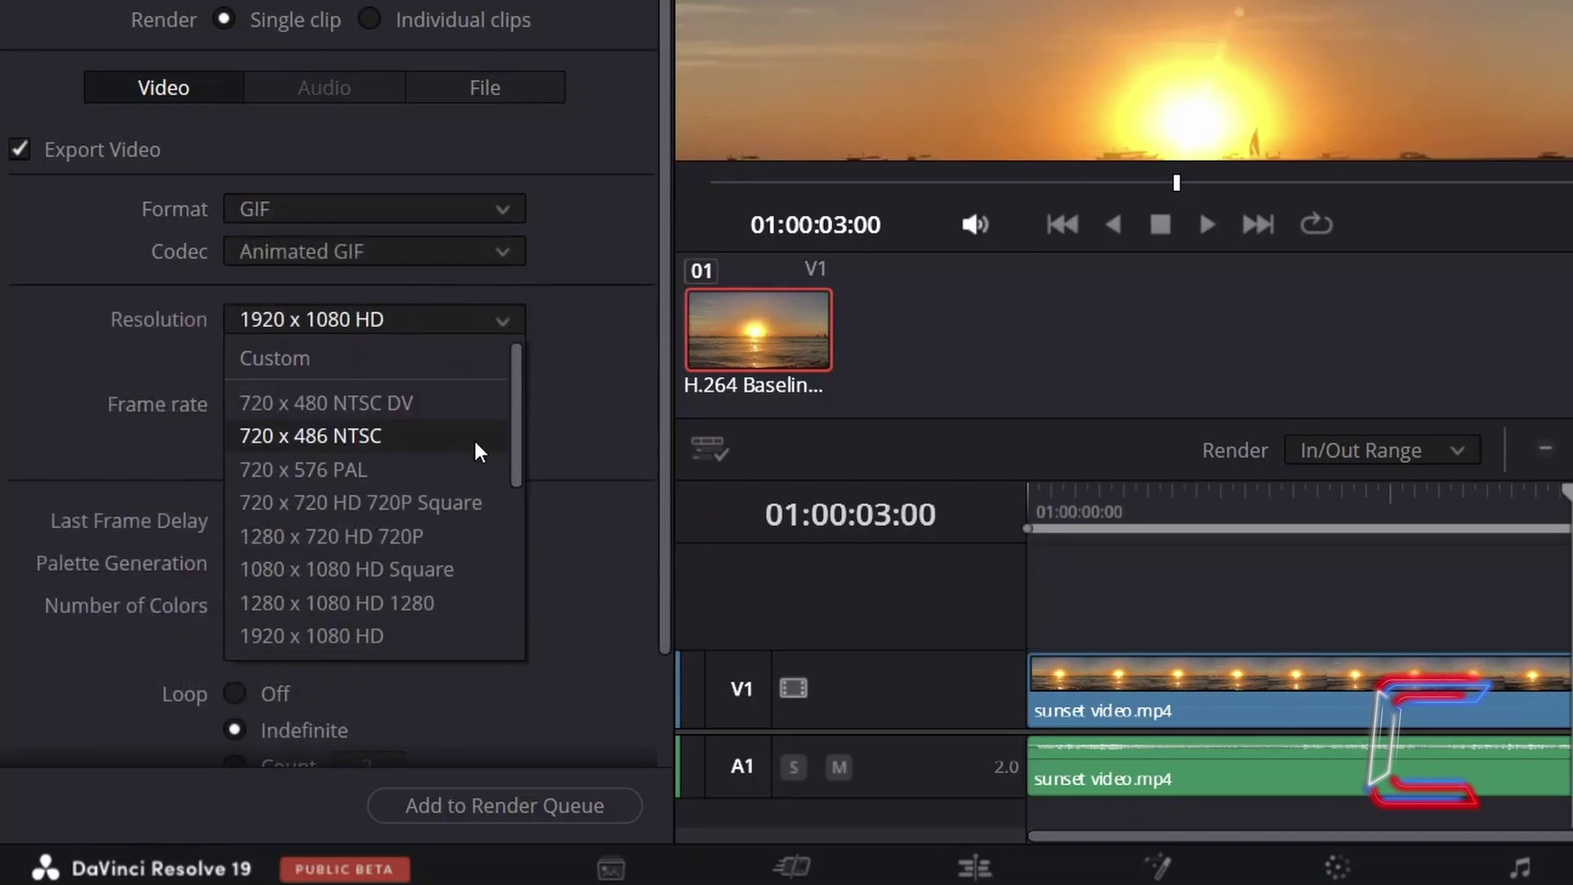
{"action": "key", "text": "Escape"}
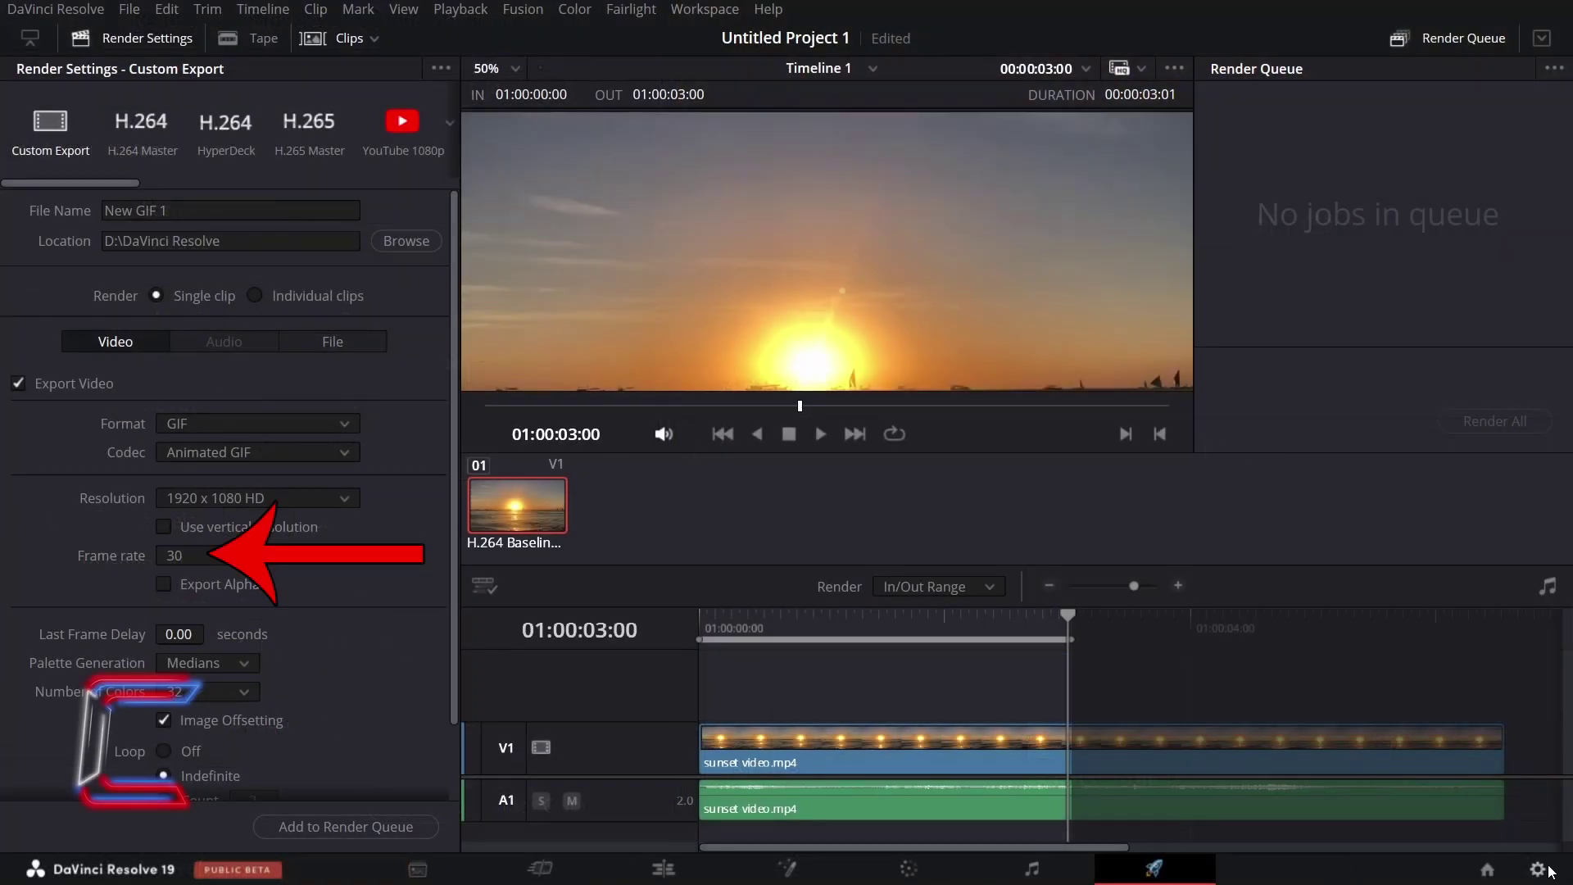
- After glancing at Project Settings, replace the Last Frame Delay value with 3.00
{"action": "left_click", "coordinate": [1537, 869]}
{"action": "left_click_drag", "start_coordinate": [672, 133], "coordinate": [832, 130]}
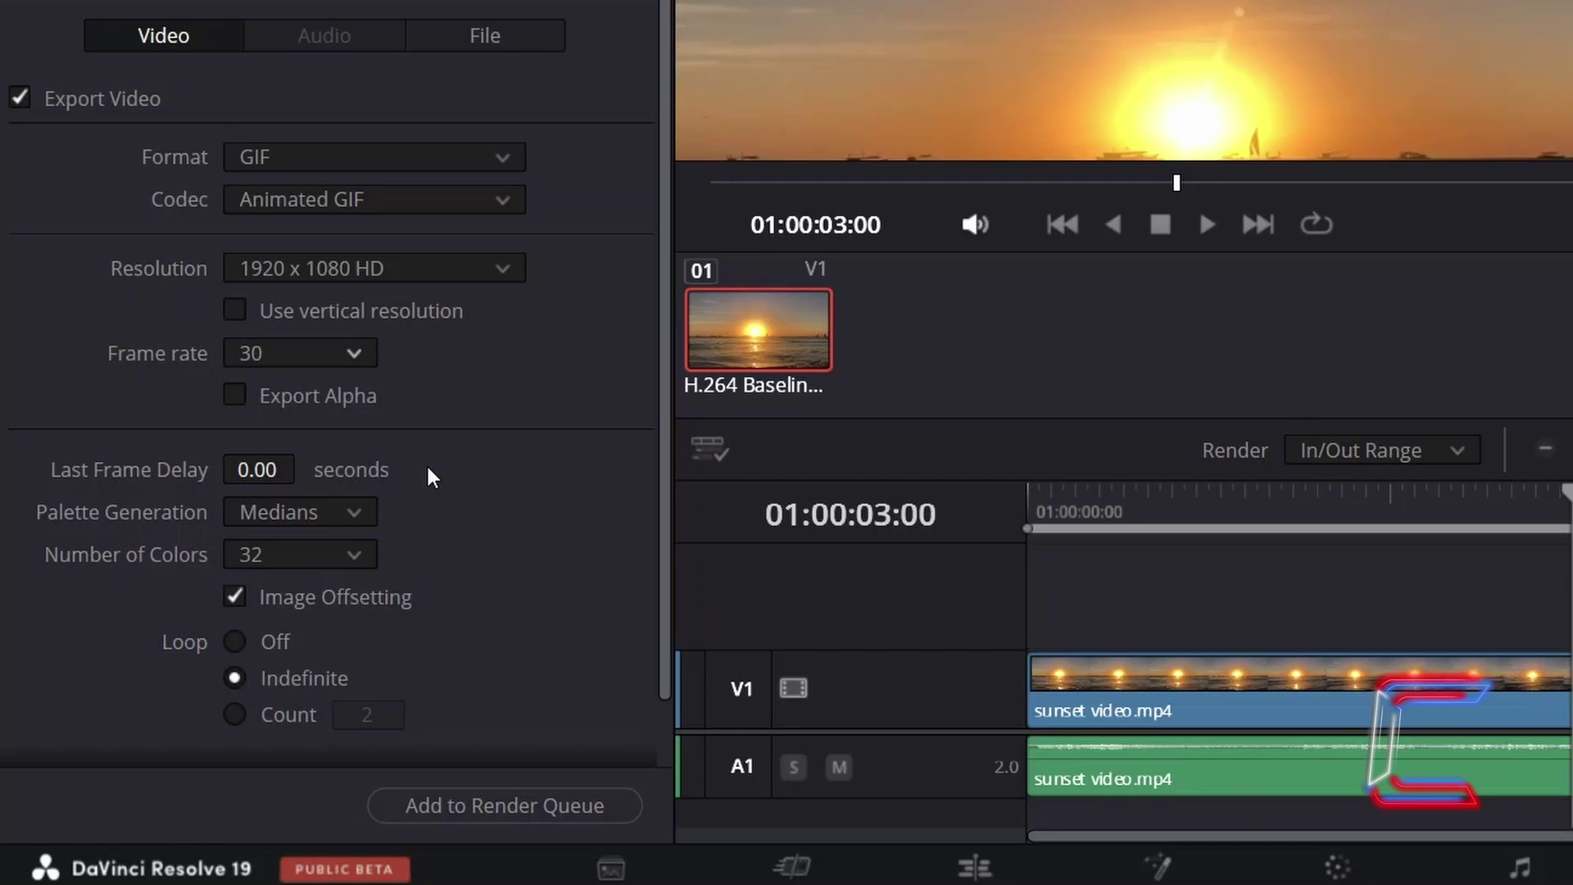
{"action": "left_click", "coordinate": [270, 474]}
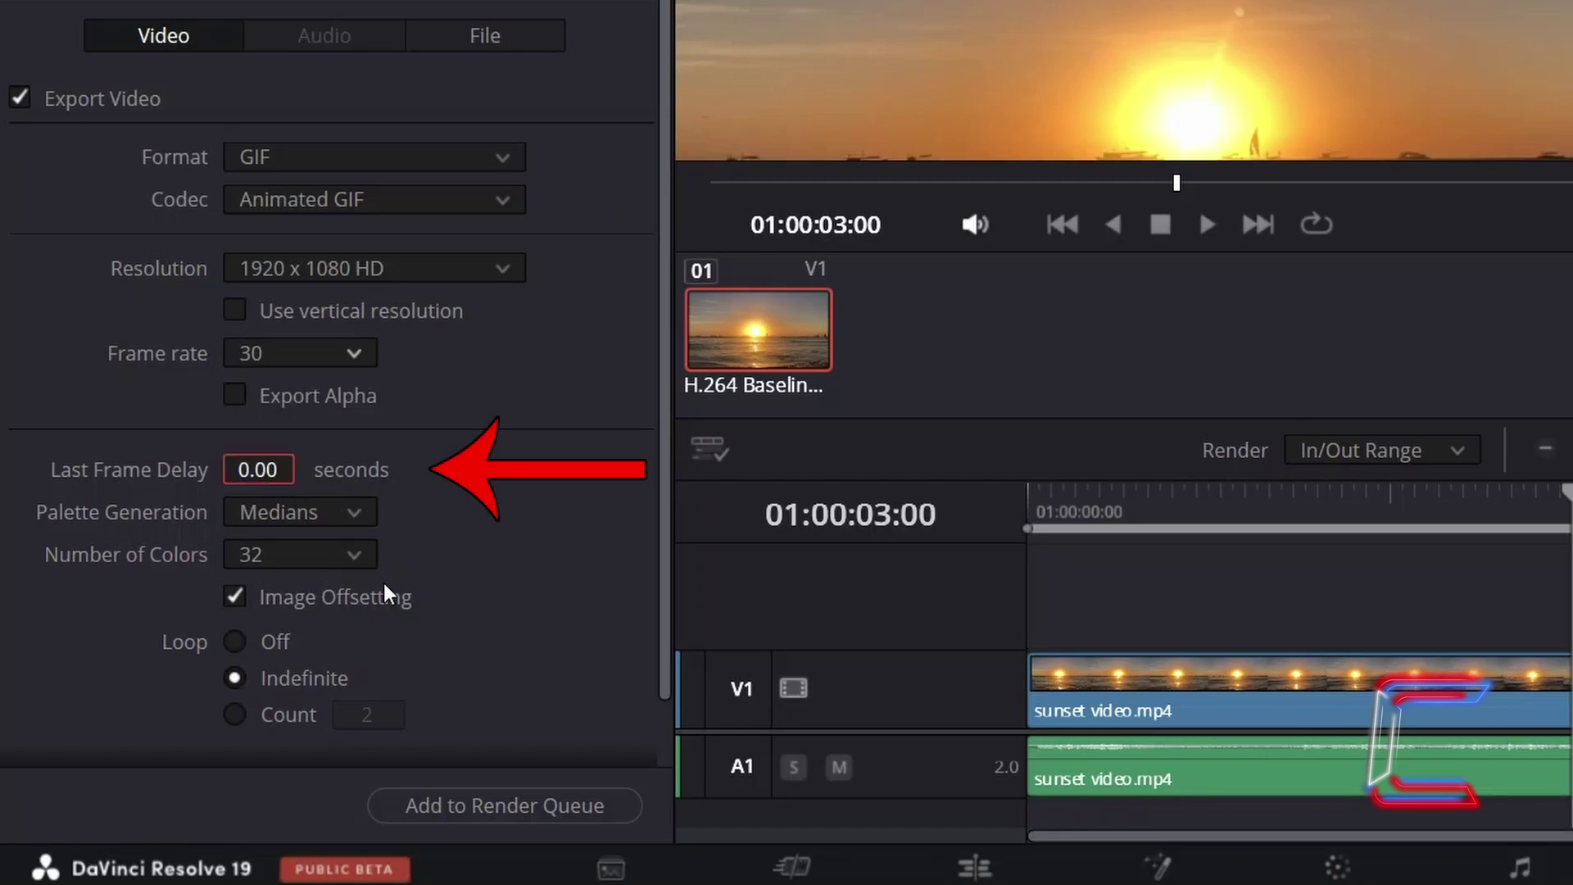
{"action": "key", "text": "BackSpace"}
{"action": "key", "text": "BackSpace"}
{"action": "key", "text": "BackSpace"}
{"action": "key", "text": "BackSpace"}
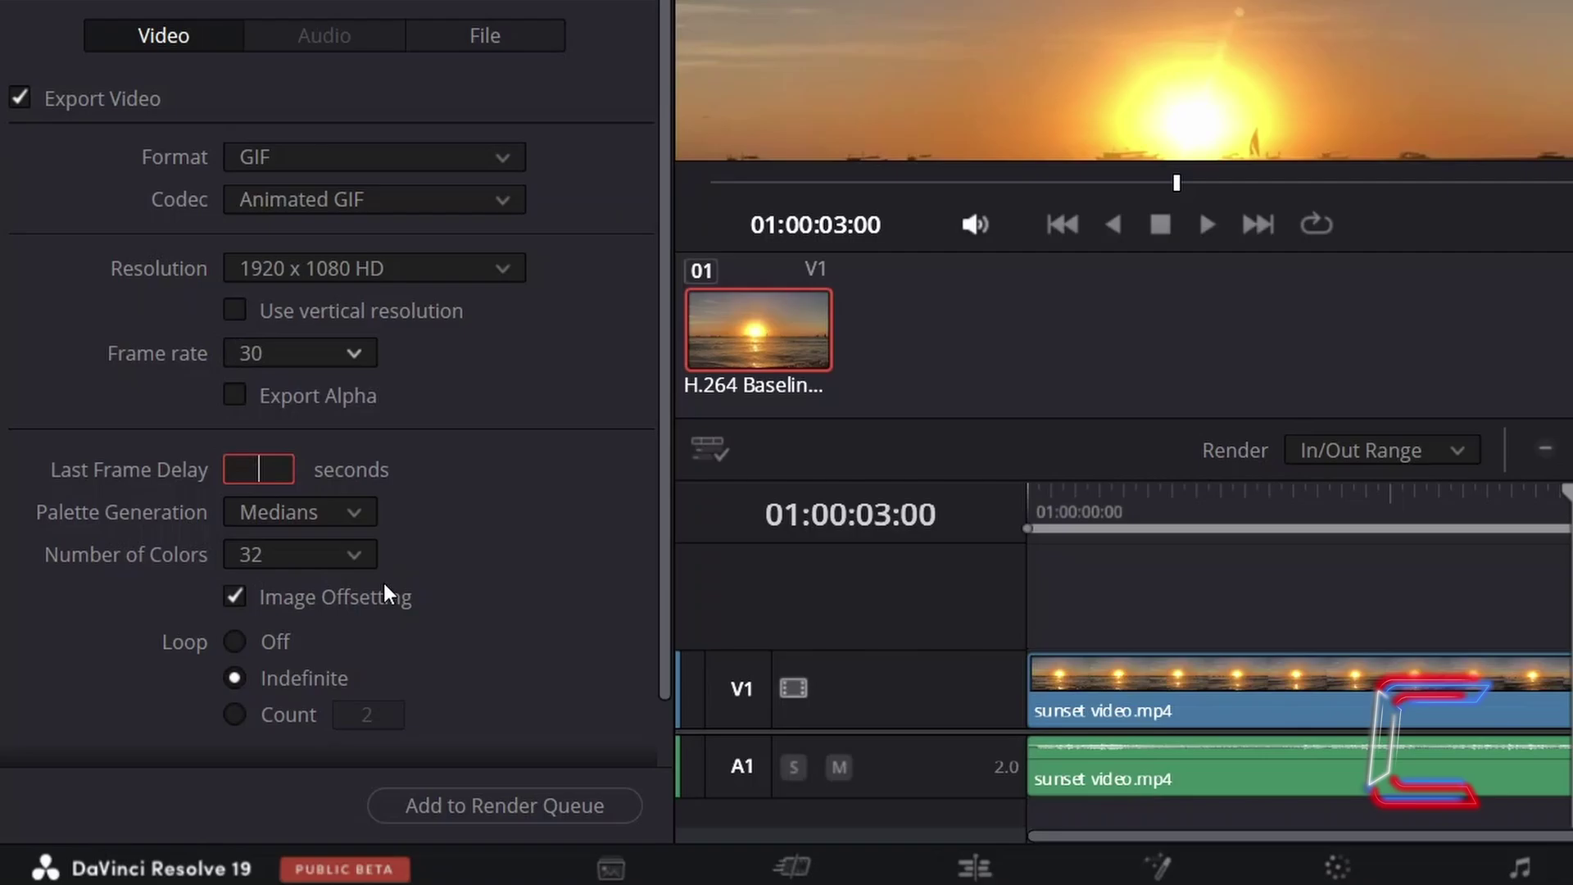
{"action": "type", "text": "3.00"}
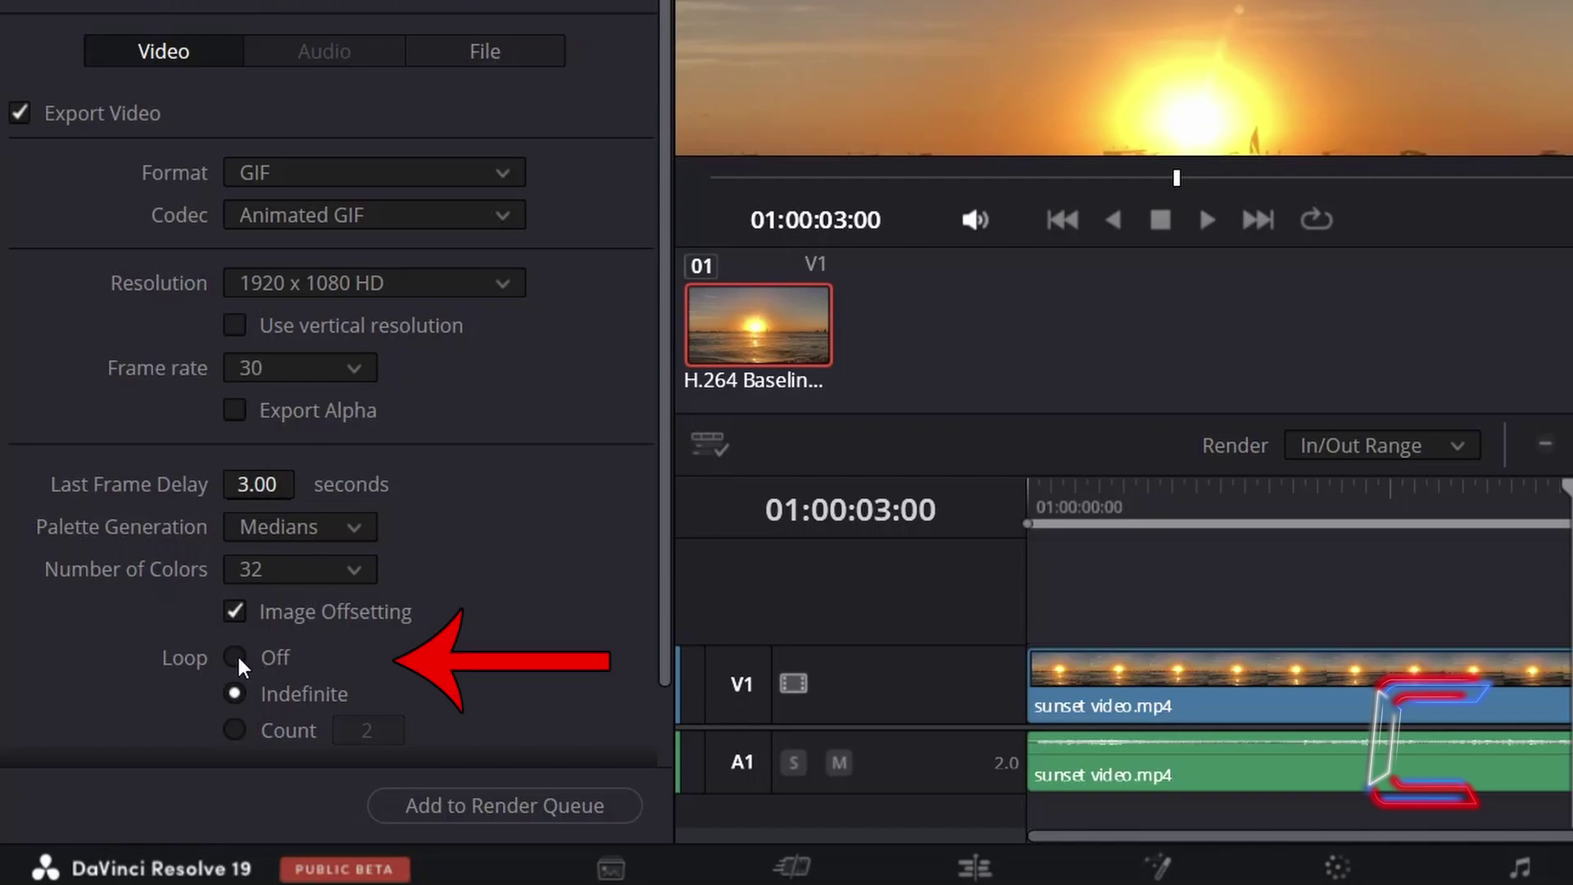
- Keep Loop on Indefinite, queue the sunset GIF as New GIF 1, and render it
{"action": "left_click", "coordinate": [235, 693]}
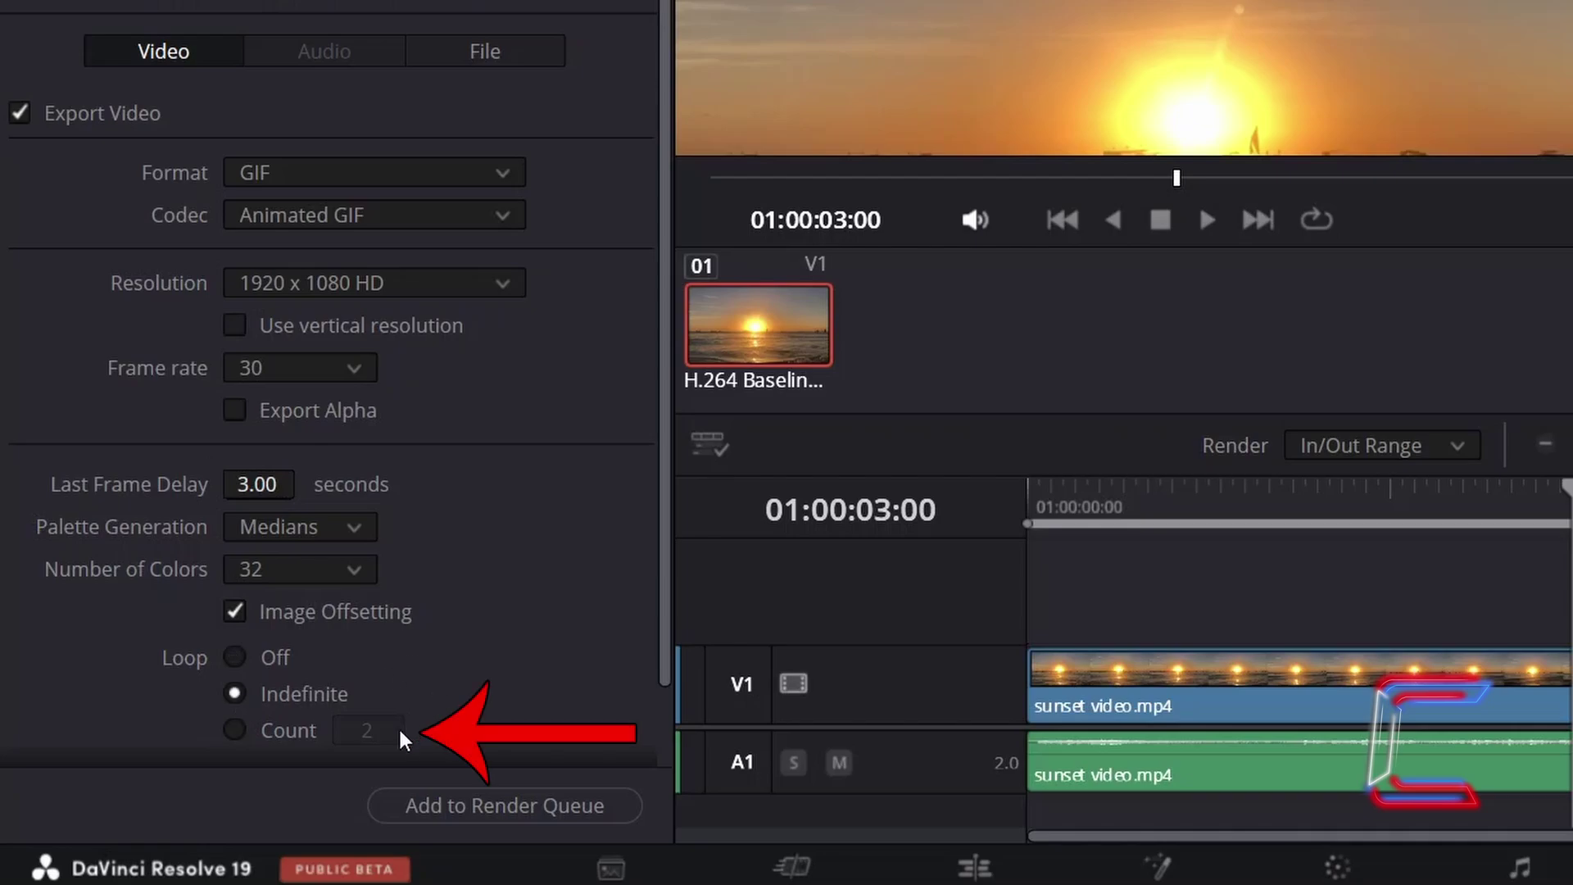
{"action": "left_click", "coordinate": [234, 728]}
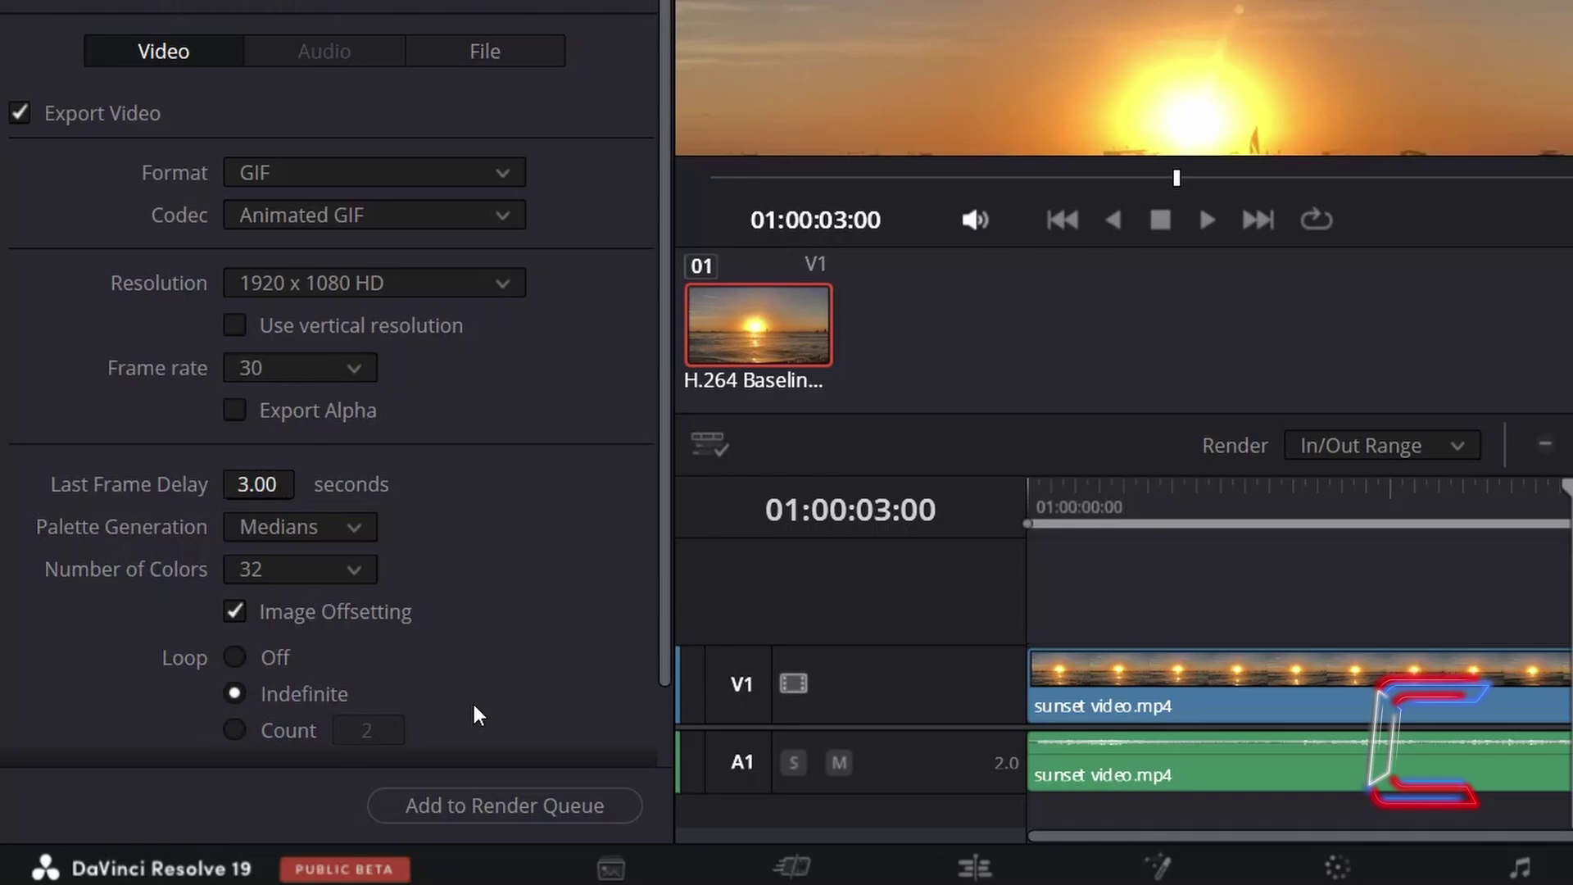
{"action": "left_click", "coordinate": [618, 805]}
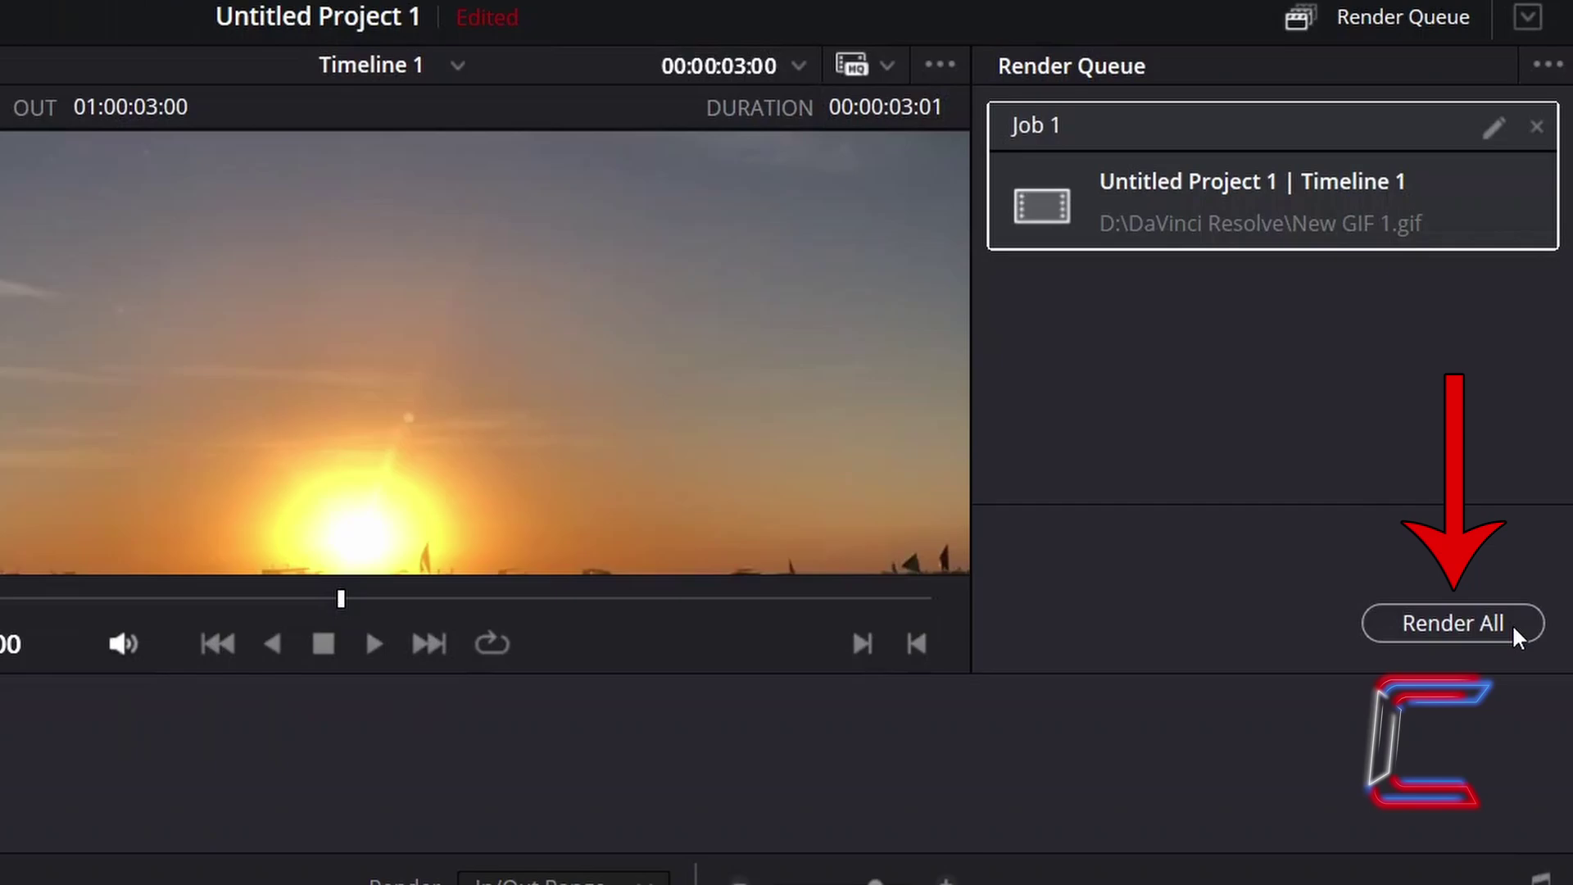
{"action": "left_click", "coordinate": [1511, 621]}
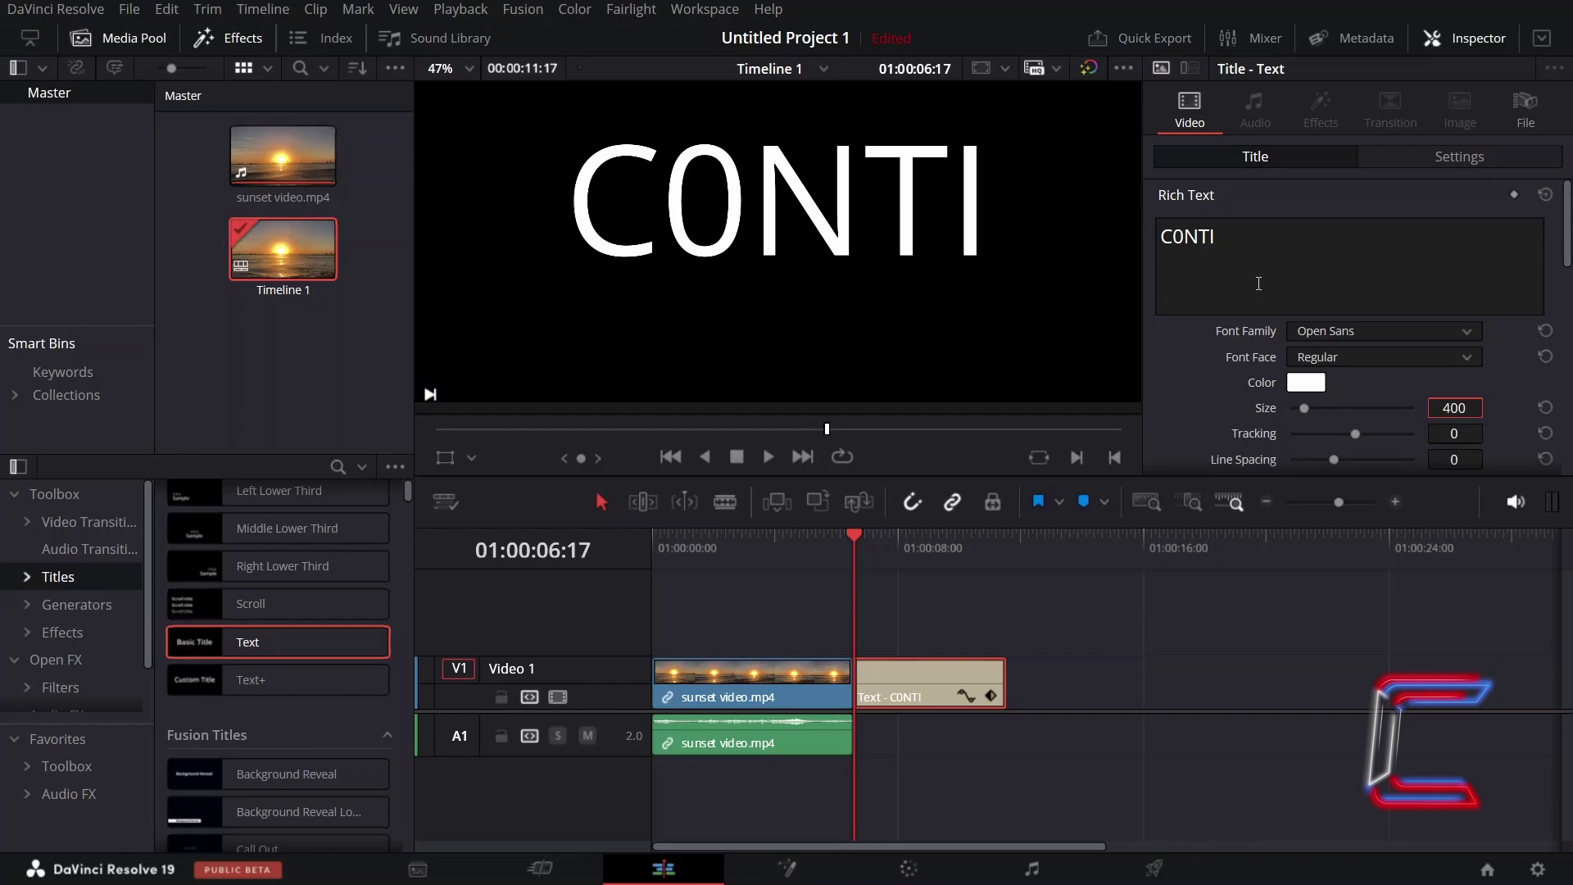
- Keyframe the CONTI title's Rotation Angle at 0 at its start and 360 at its end
{"action": "scroll", "coordinate": [1432, 431], "scroll_direction": "down", "scroll_amount": 5}
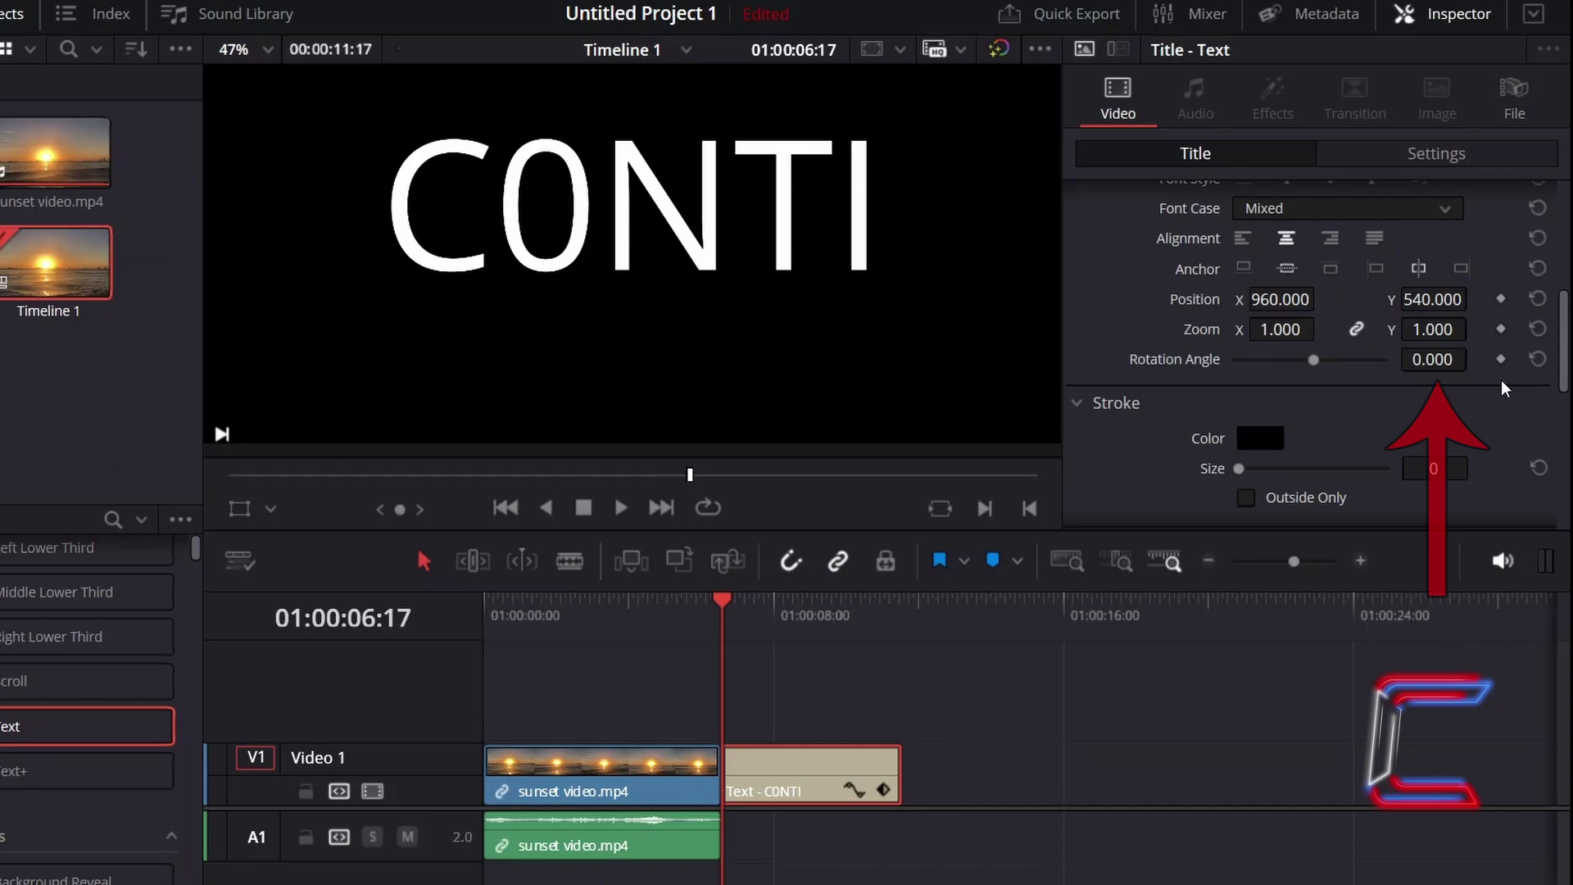
{"action": "left_click", "coordinate": [1500, 360]}
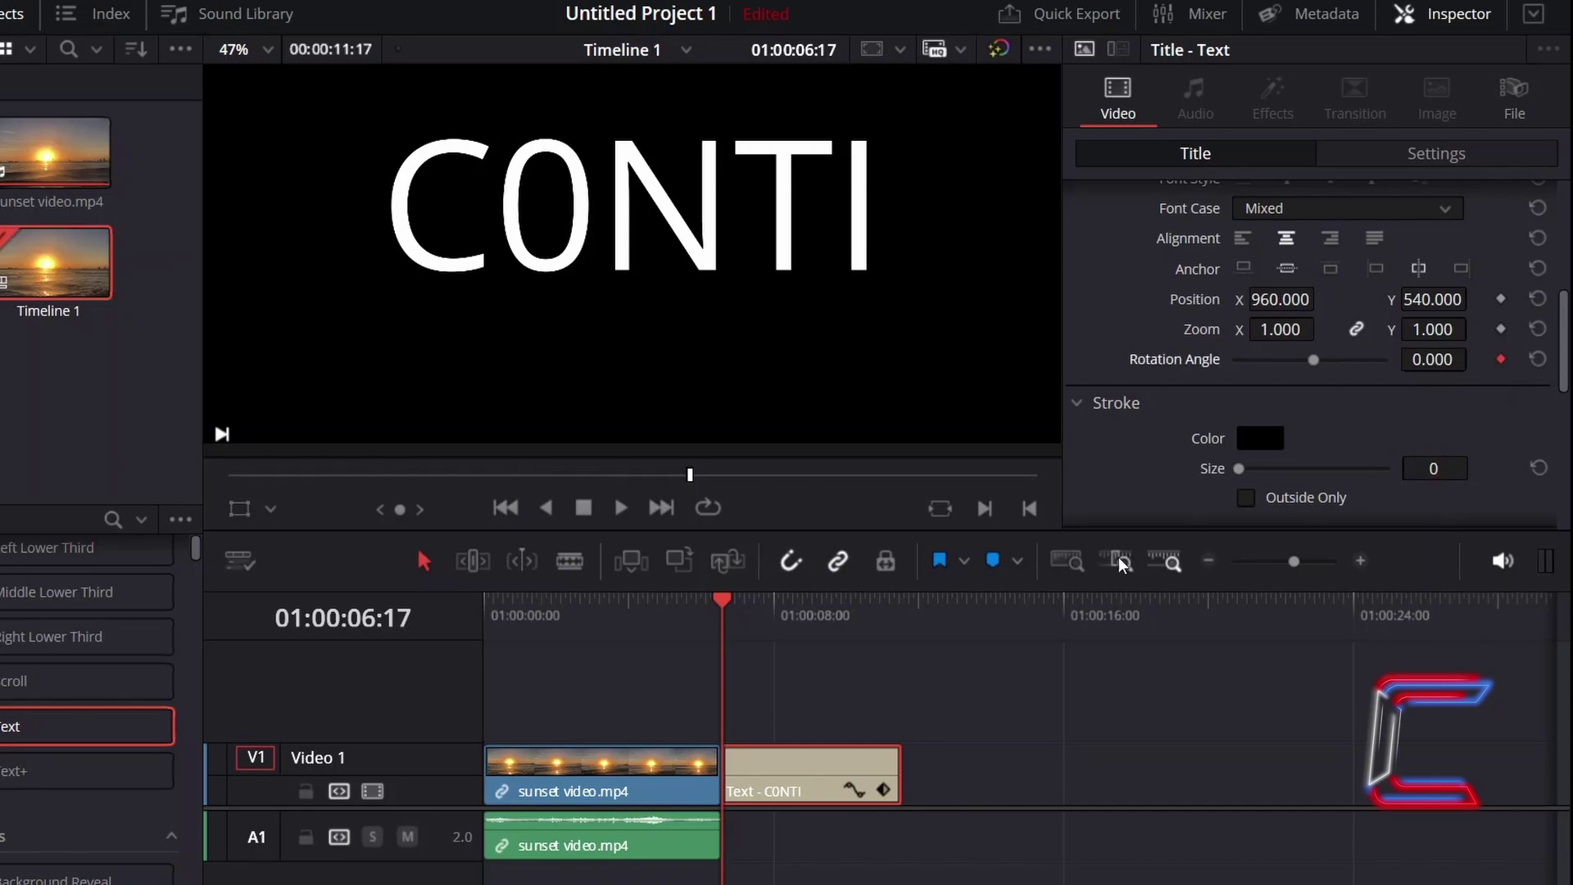
{"action": "left_click", "coordinate": [905, 624]}
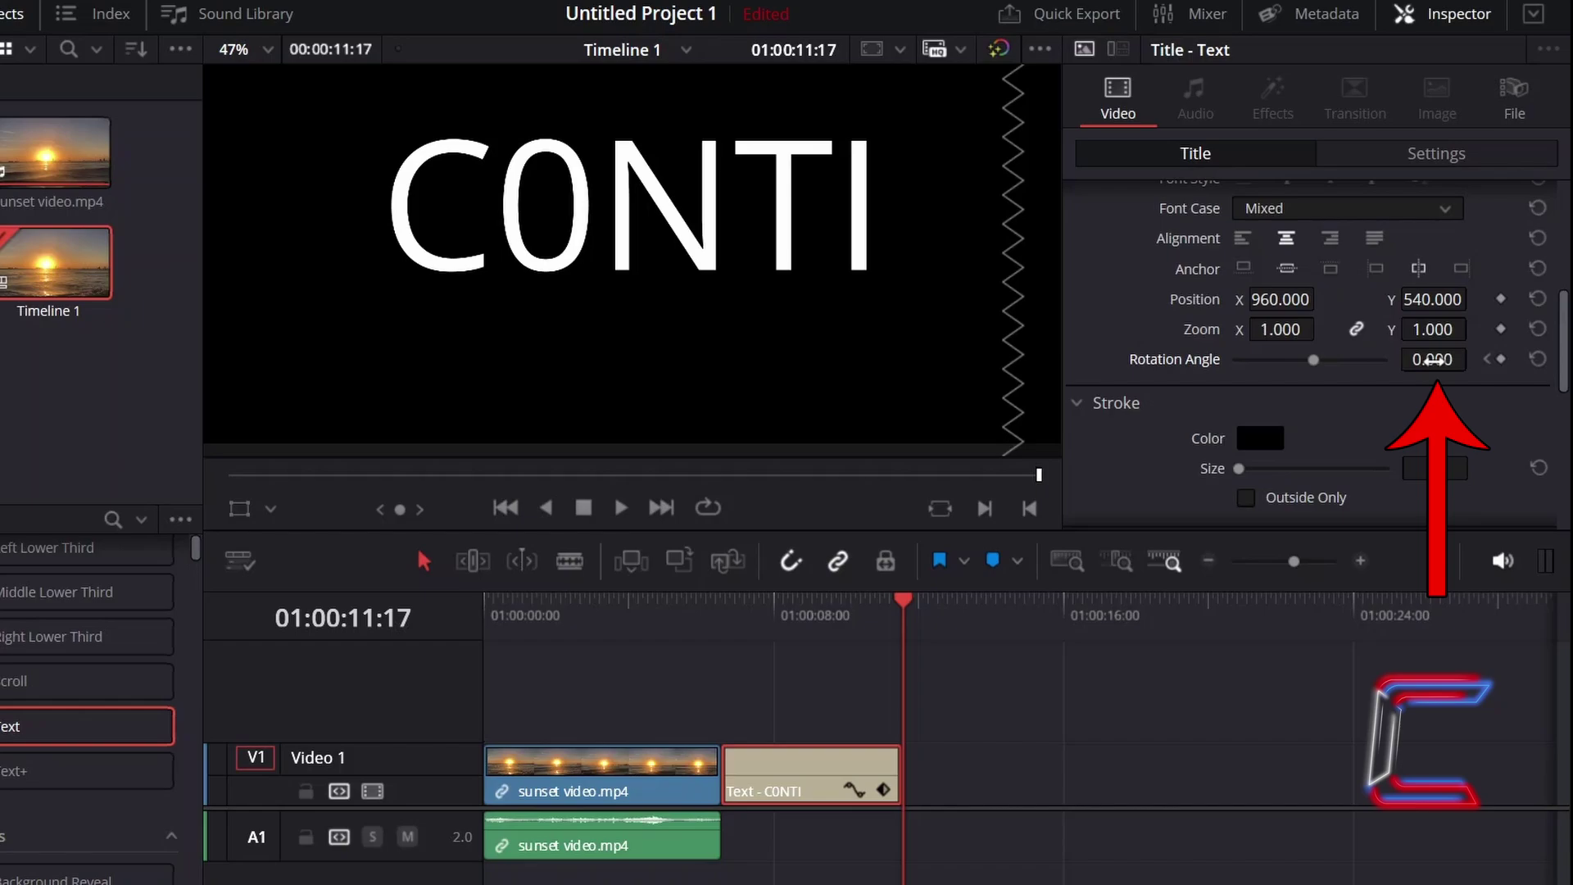
{"action": "left_click", "coordinate": [1433, 360]}
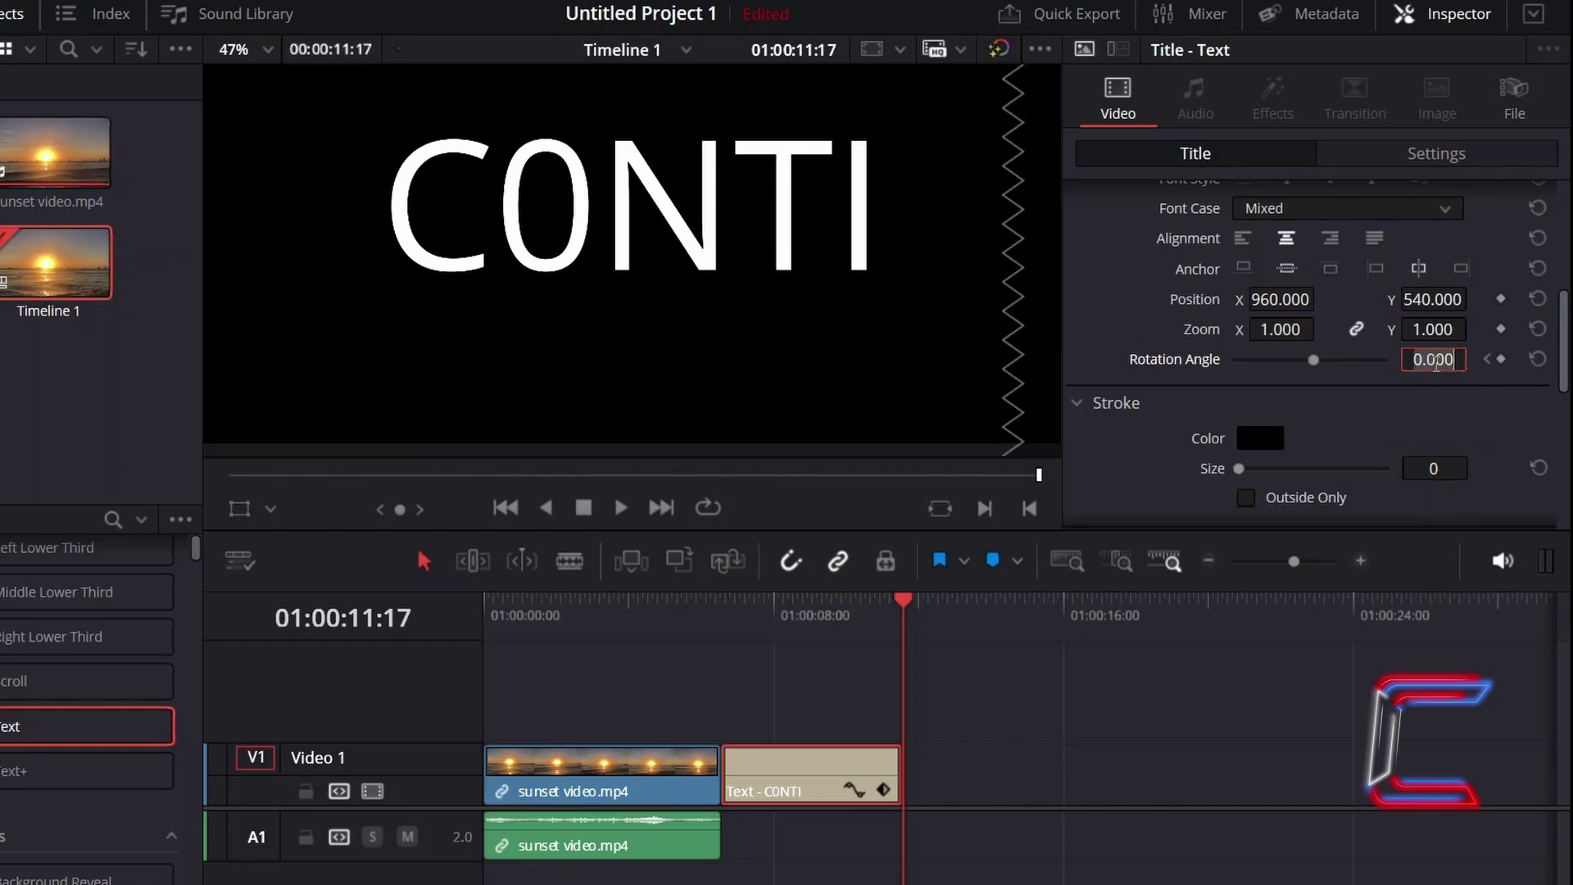
{"action": "type", "text": "360"}
{"action": "key", "text": "Return"}
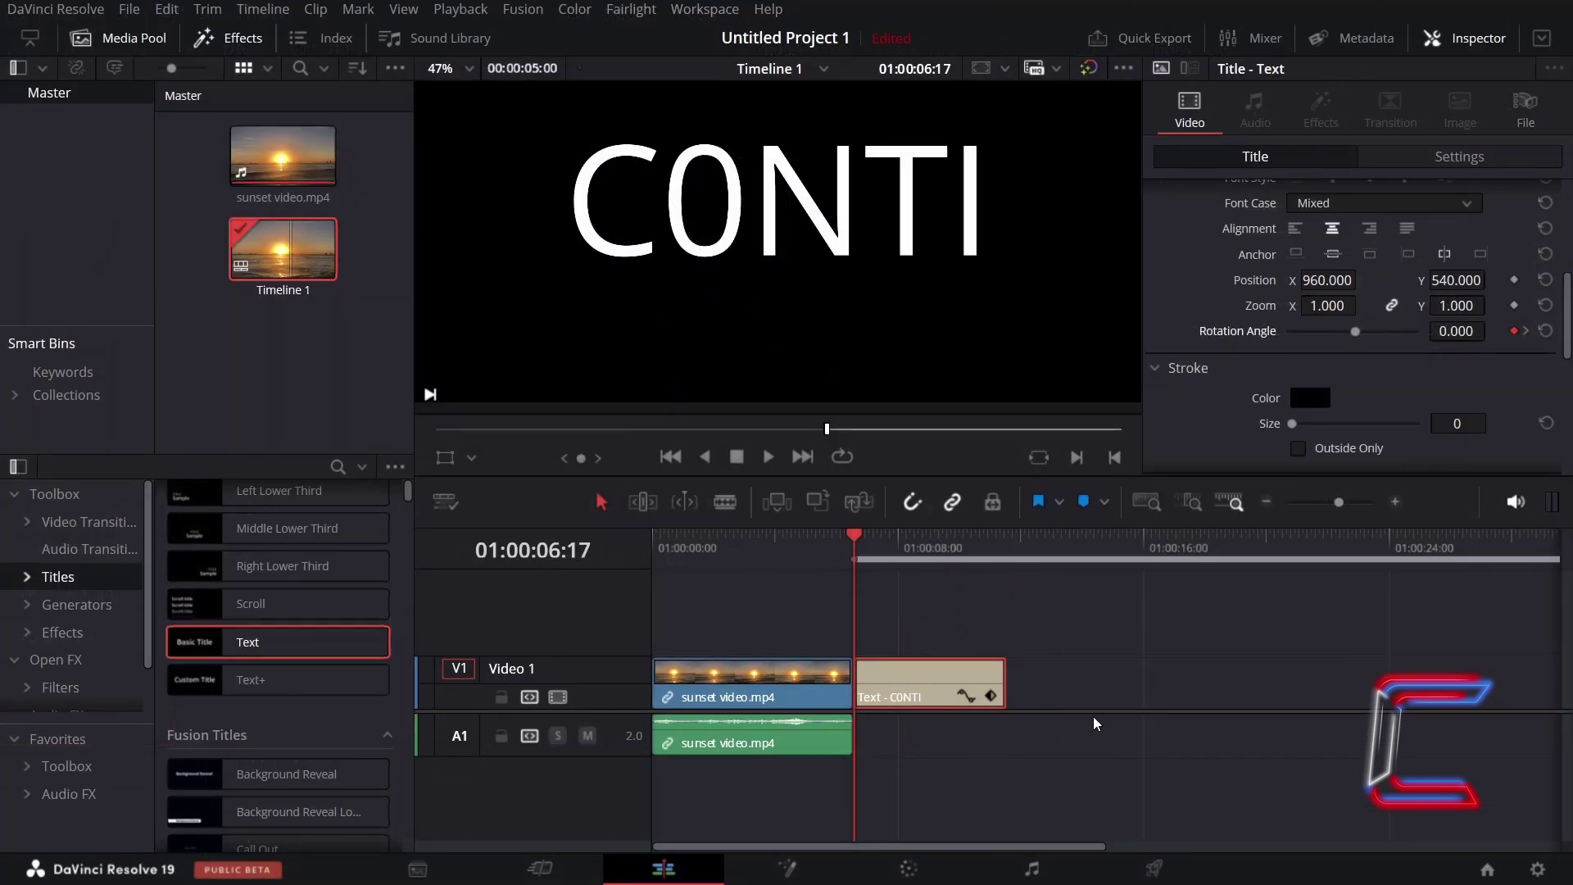
{"action": "left_click", "coordinate": [1004, 544]}
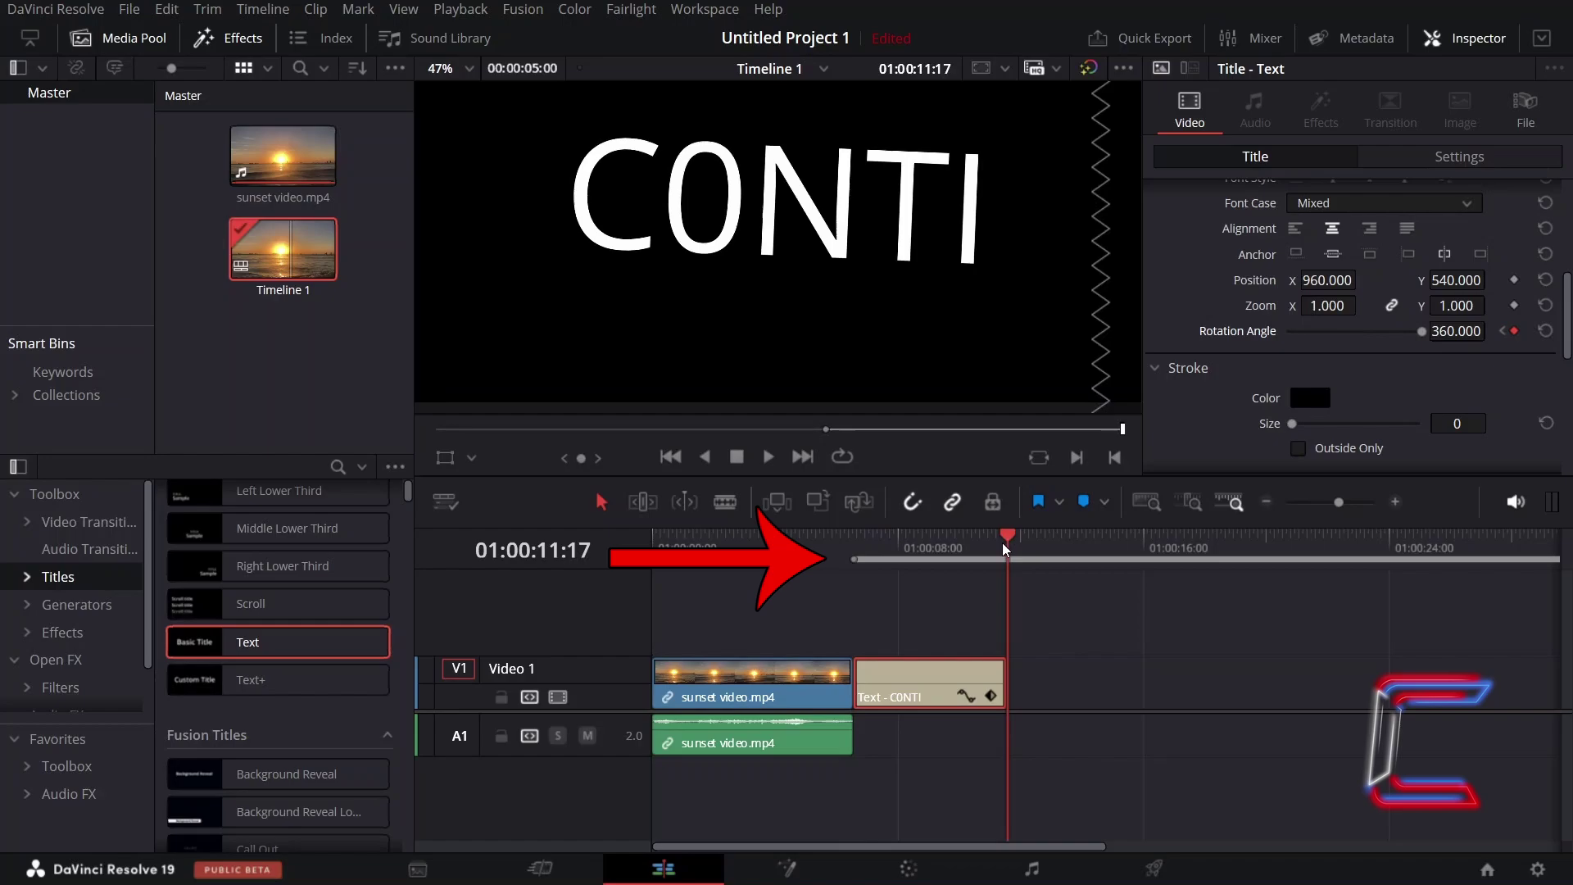
- Switch to the Deliver page to reach the title's GIF render settings
{"action": "left_click", "coordinate": [1174, 867]}
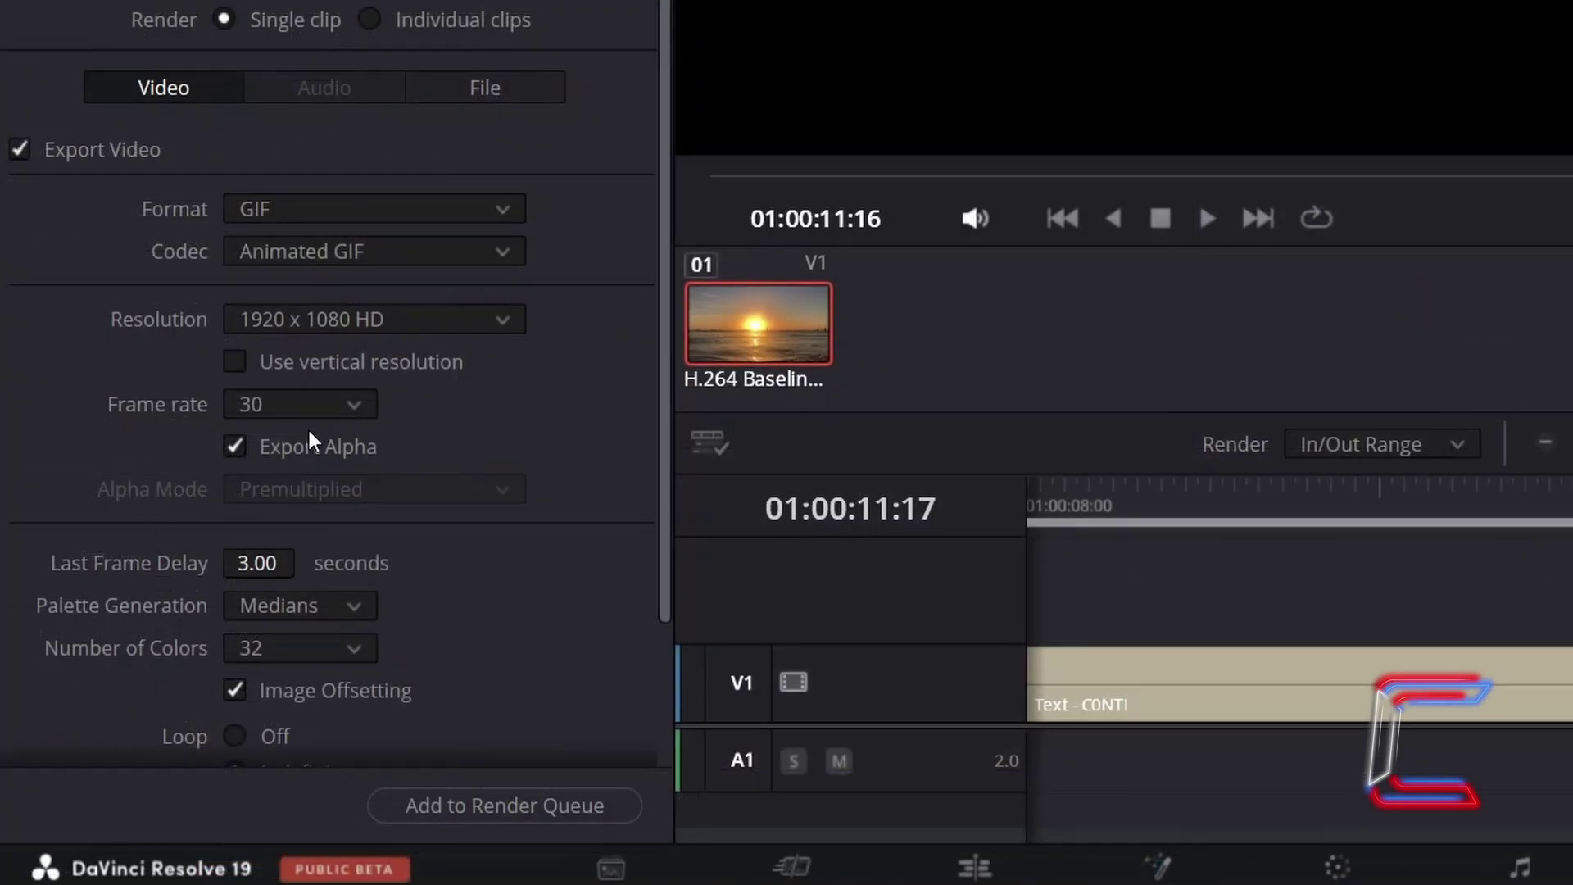